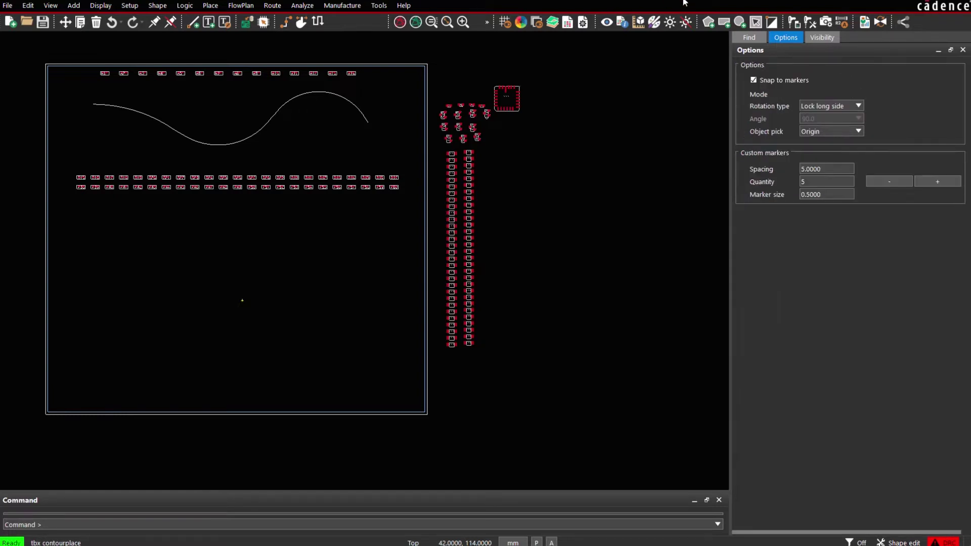
# Toggle the Drawing Format/Contourplace layer's visibility off and back on to check which geometry belongs to it.
pyautogui.click(821, 37)
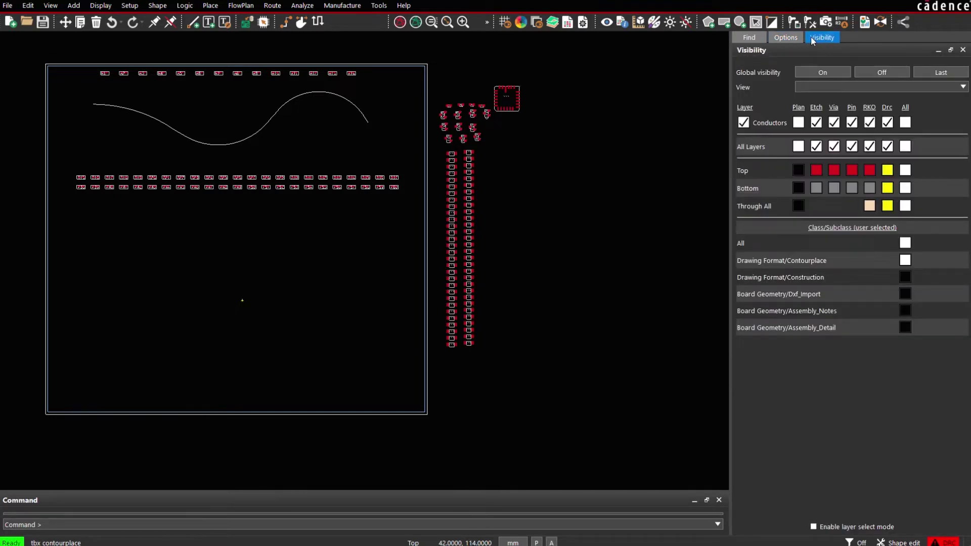
pyautogui.click(904, 260)
pyautogui.click(905, 260)
pyautogui.click(905, 260)
pyautogui.click(904, 260)
# Create contours from the imported DXF geometry, showing the Board Geometry/Dxf_Import layer for the pick and hiding it again.
pyautogui.click(904, 295)
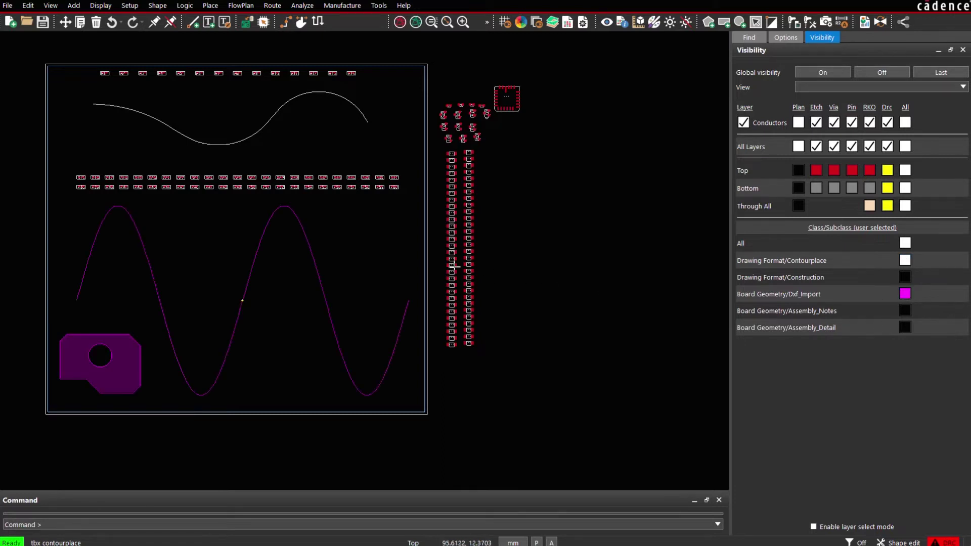
pyautogui.rightClick(364, 232)
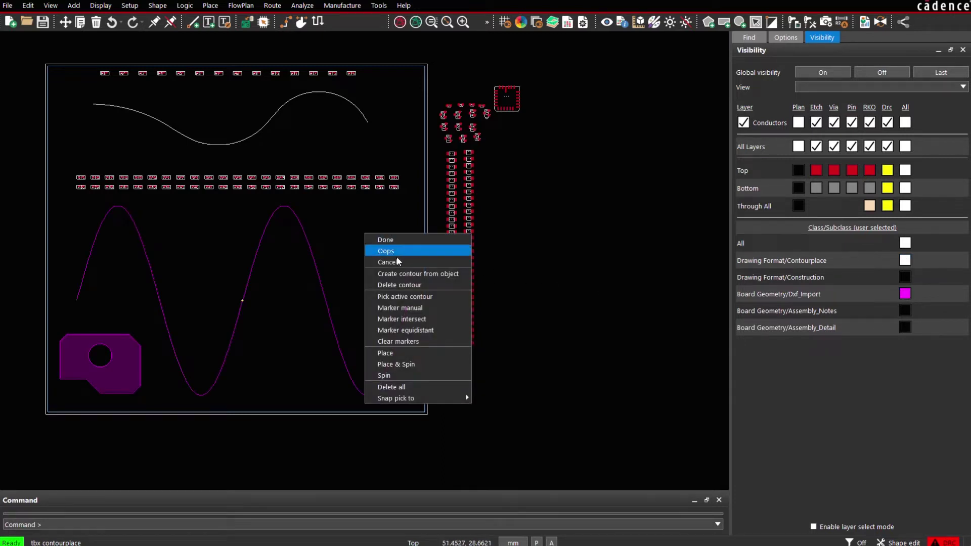
pyautogui.click(409, 274)
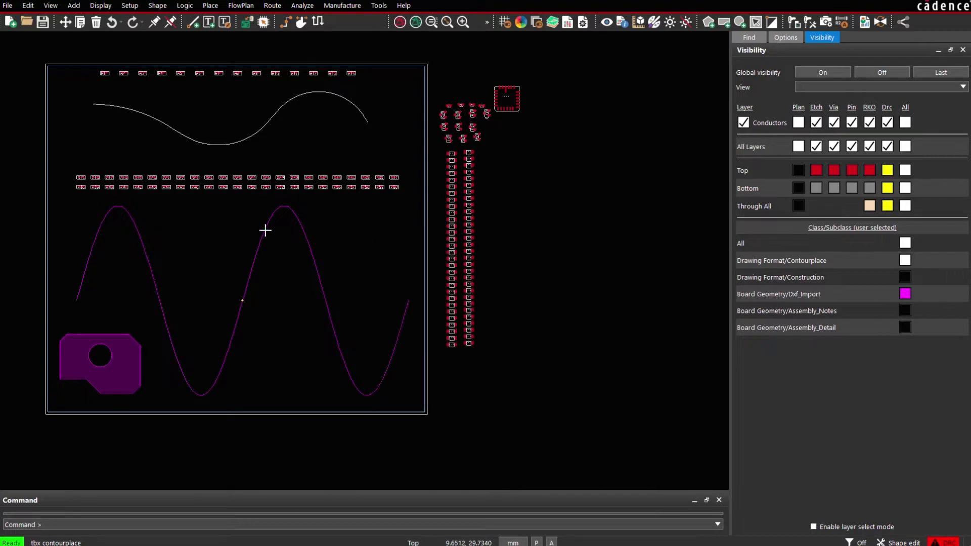
pyautogui.click(264, 225)
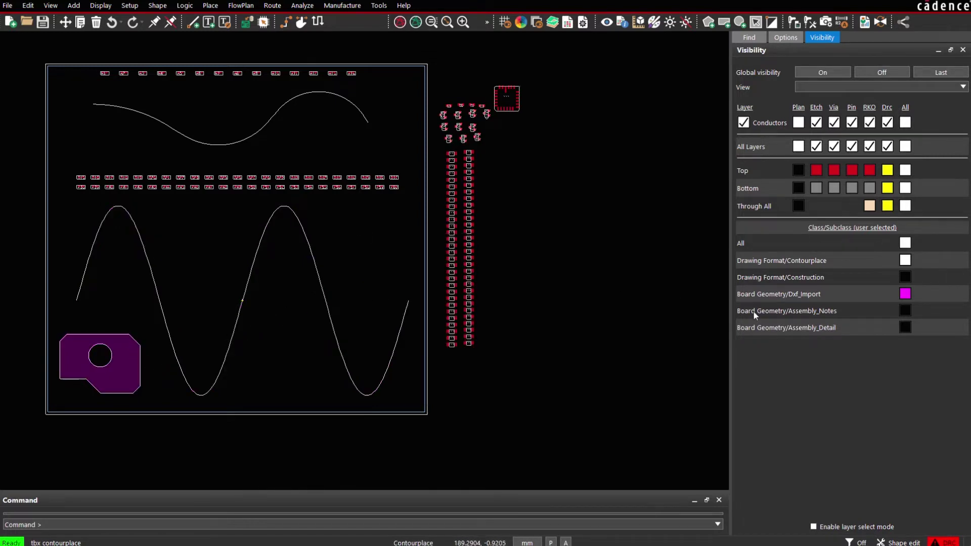
pyautogui.click(904, 294)
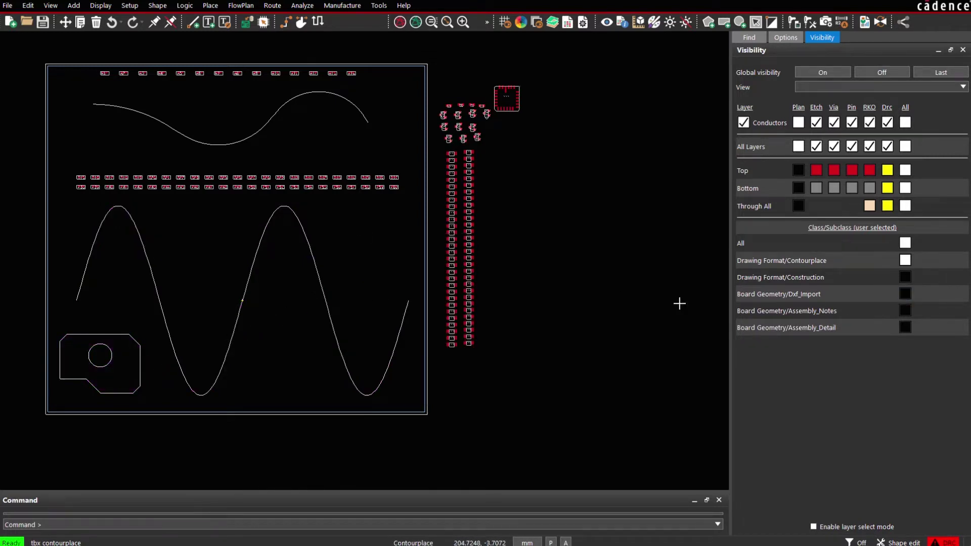
# Delete the circular contour inside the chamfered outline near the board's lower-left corner.
pyautogui.rightClick(202, 256)
pyautogui.click(234, 306)
pyautogui.click(110, 363)
# Switch to view01 and place R1, R2 and R3 along the start of the upper wavy contour with Lock long side rotation.
pyautogui.click(862, 85)
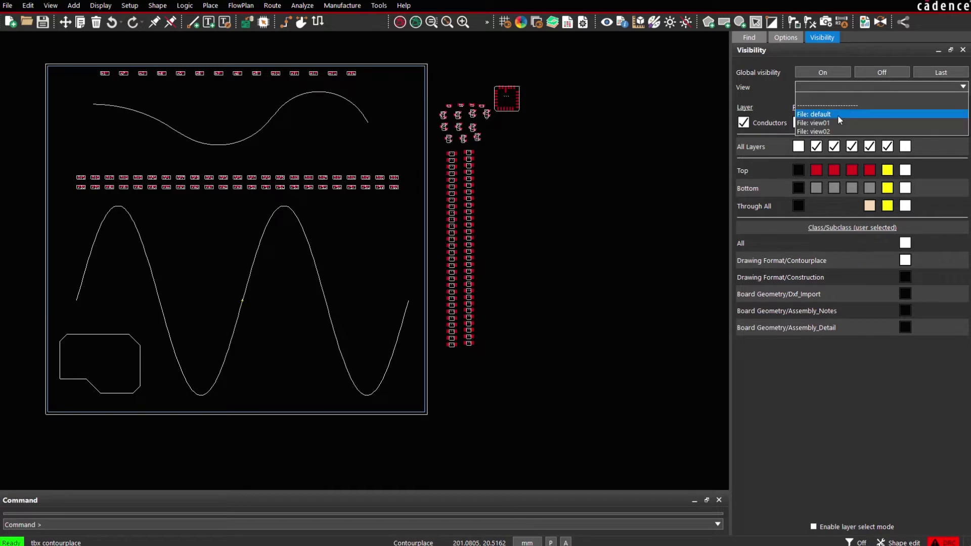
pyautogui.click(834, 122)
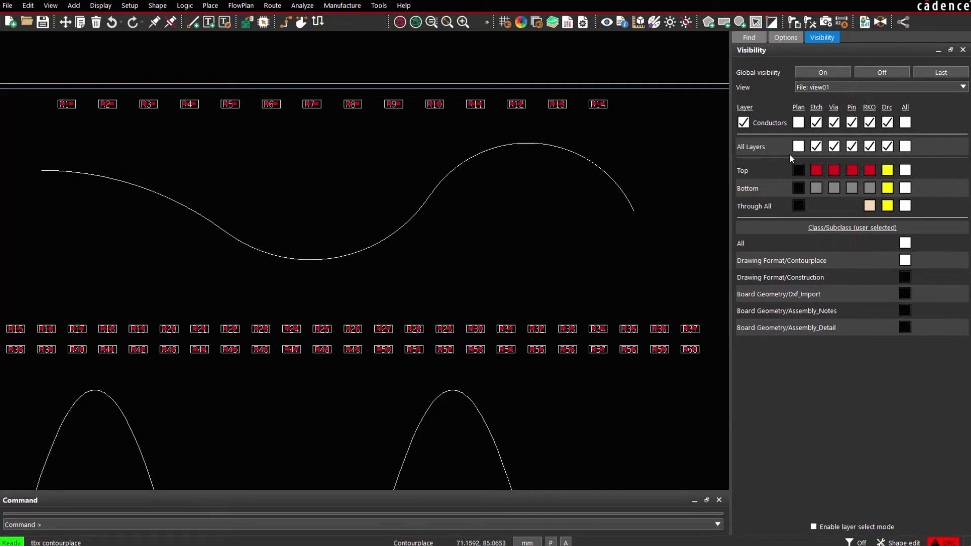
pyautogui.click(789, 38)
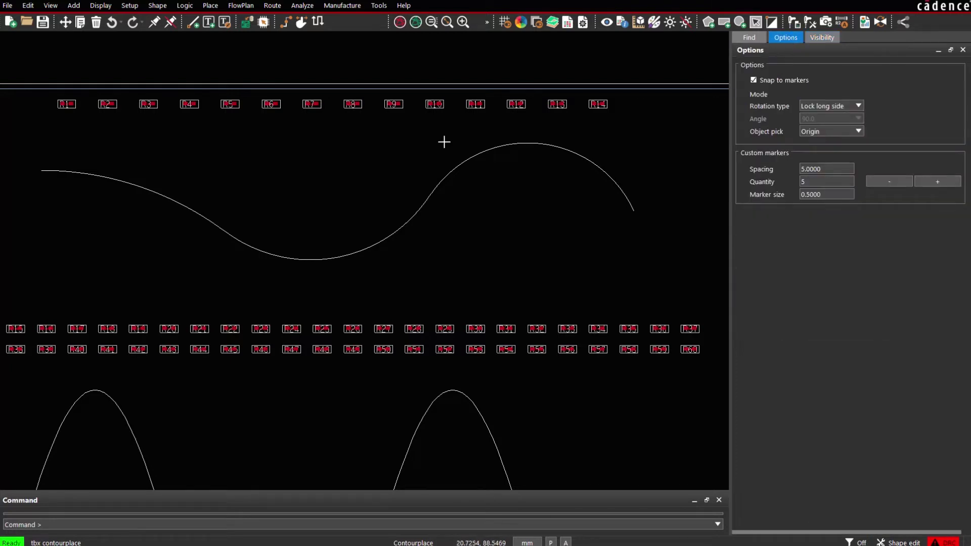
pyautogui.rightClick(340, 150)
pyautogui.click(374, 269)
pyautogui.click(74, 105)
pyautogui.click(65, 171)
pyautogui.click(112, 101)
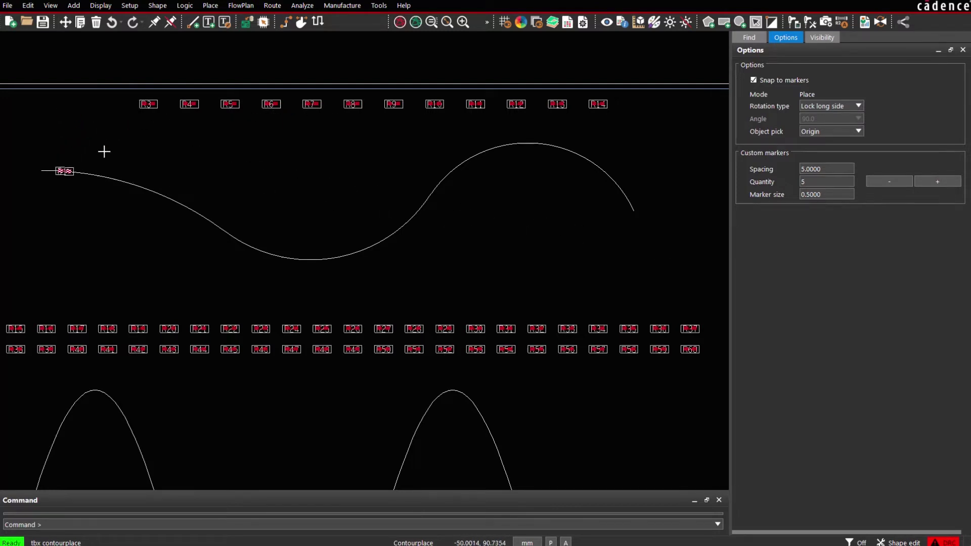
pyautogui.click(108, 178)
pyautogui.click(148, 104)
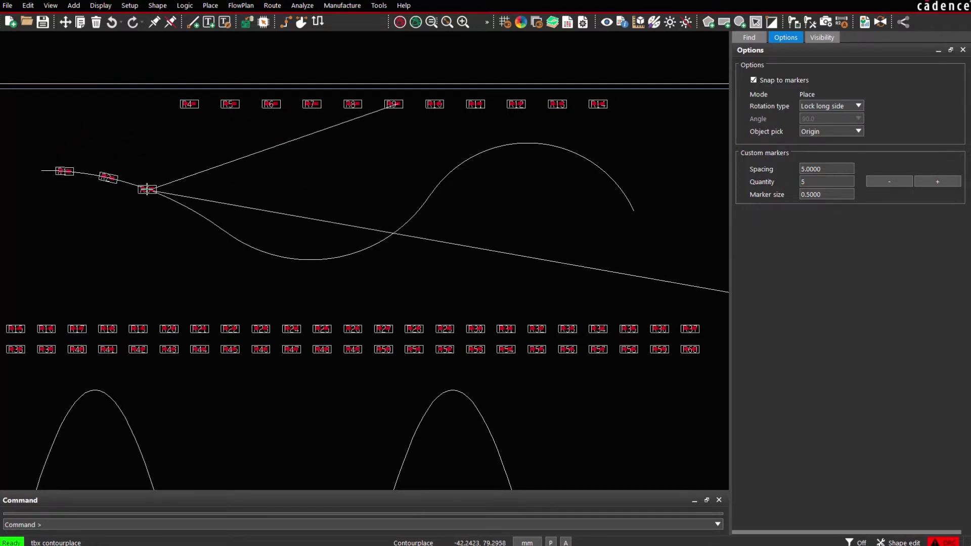
pyautogui.click(147, 188)
# Place R4, R5 and R6 next along the upper contour with the rotation type set to Lock short side.
pyautogui.click(842, 105)
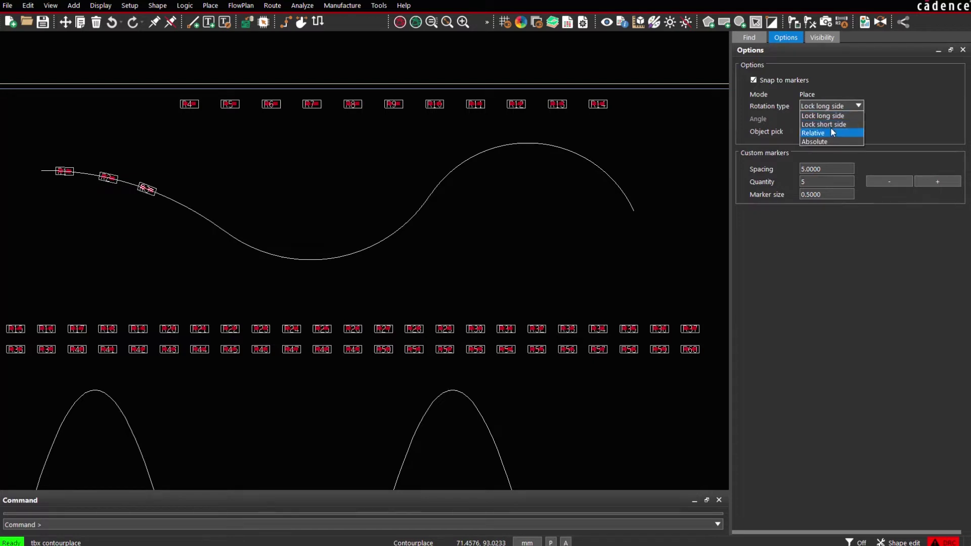
pyautogui.click(829, 116)
pyautogui.click(189, 105)
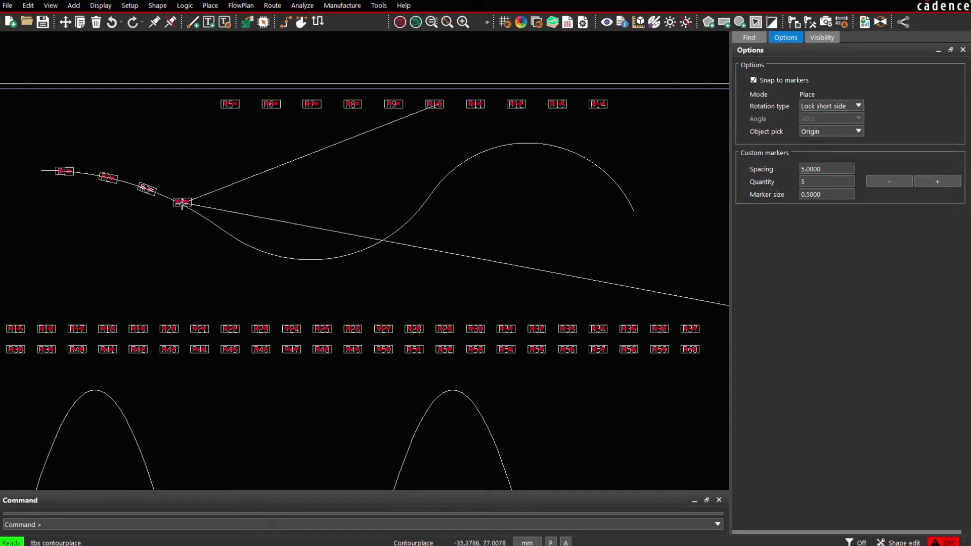
pyautogui.click(183, 204)
pyautogui.click(230, 104)
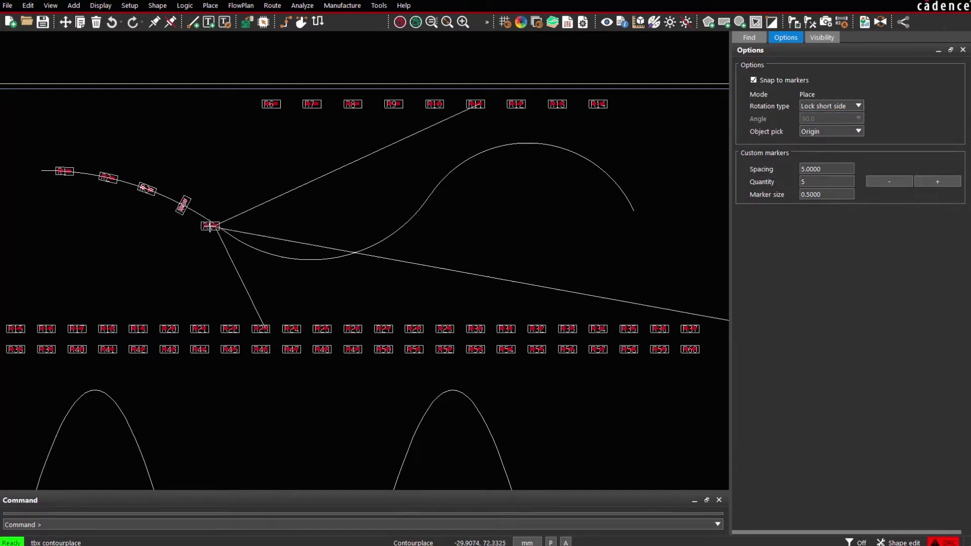
pyautogui.click(213, 222)
pyautogui.click(271, 104)
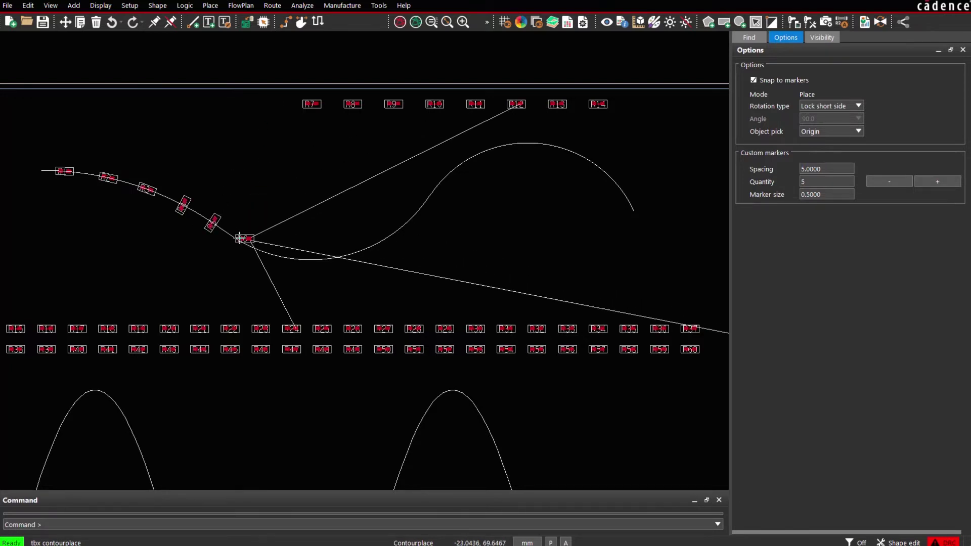
pyautogui.click(237, 239)
# Place R7, R8 and R9 on the upper contour with Absolute rotation at 90 degrees.
pyautogui.click(835, 106)
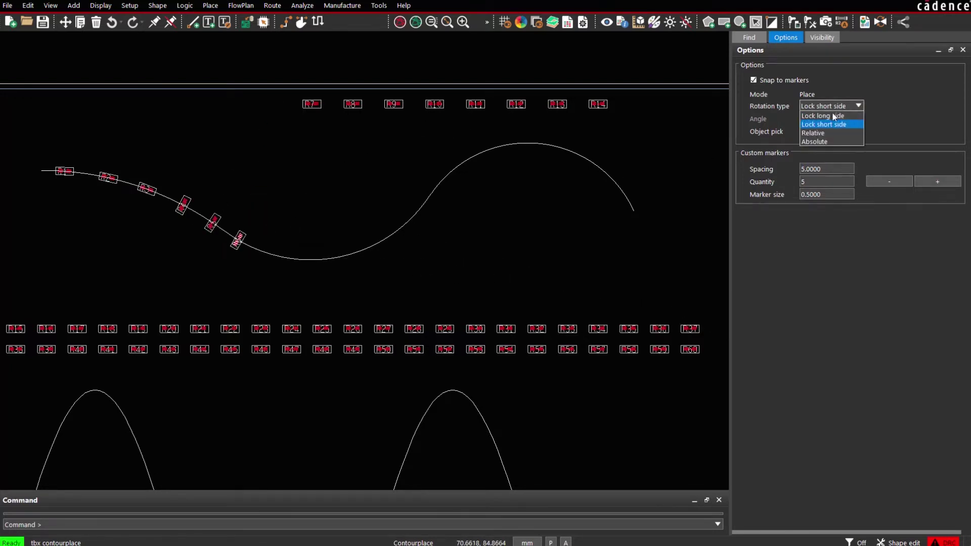
pyautogui.click(826, 142)
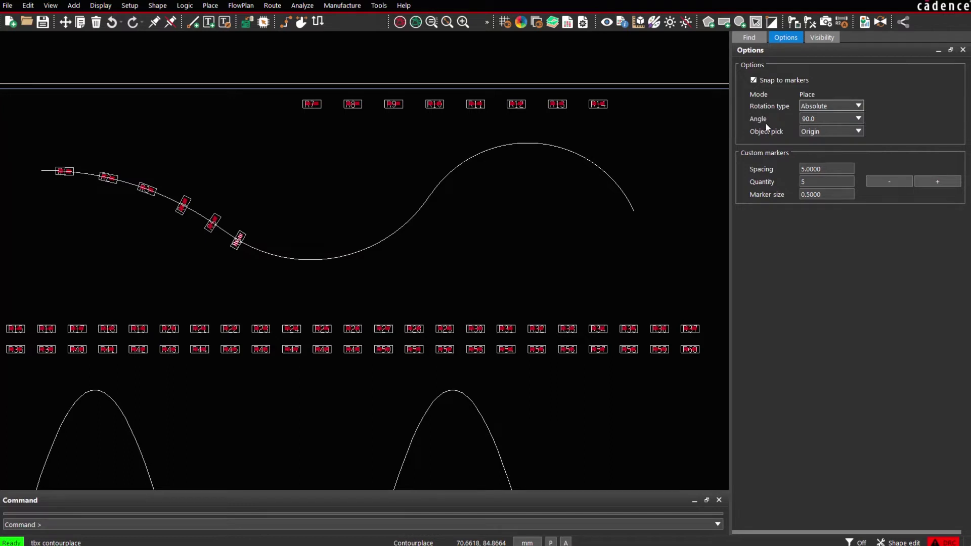
pyautogui.click(308, 104)
pyautogui.click(273, 255)
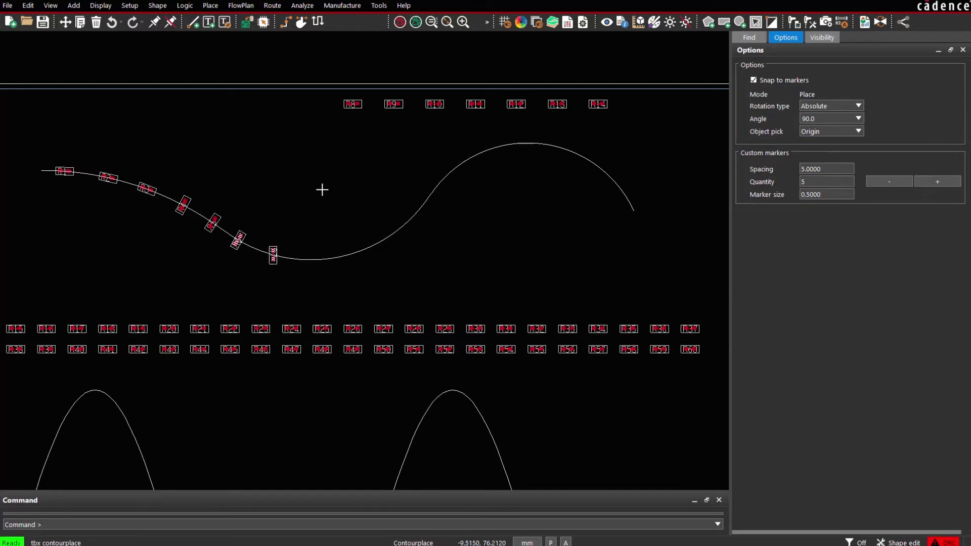
pyautogui.click(351, 105)
pyautogui.click(392, 233)
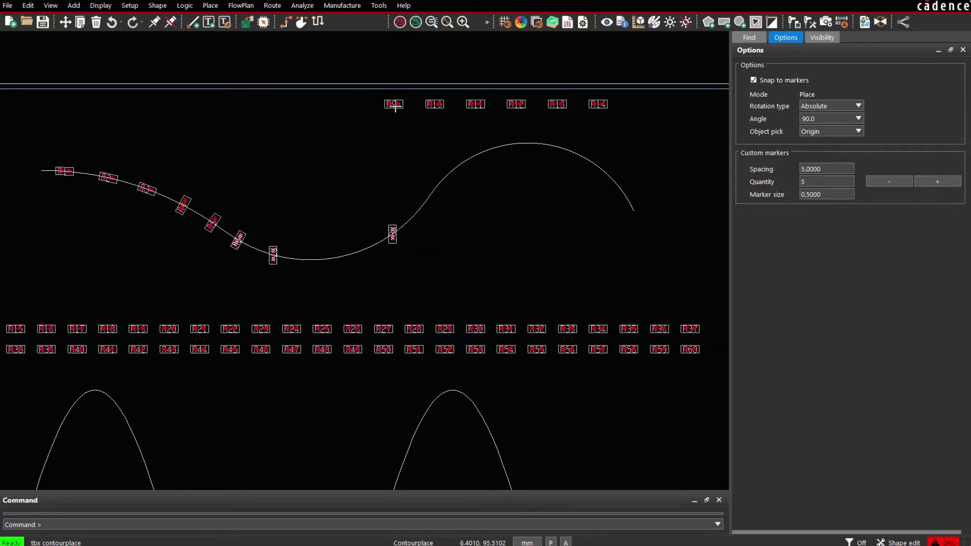
pyautogui.click(394, 105)
pyautogui.click(441, 182)
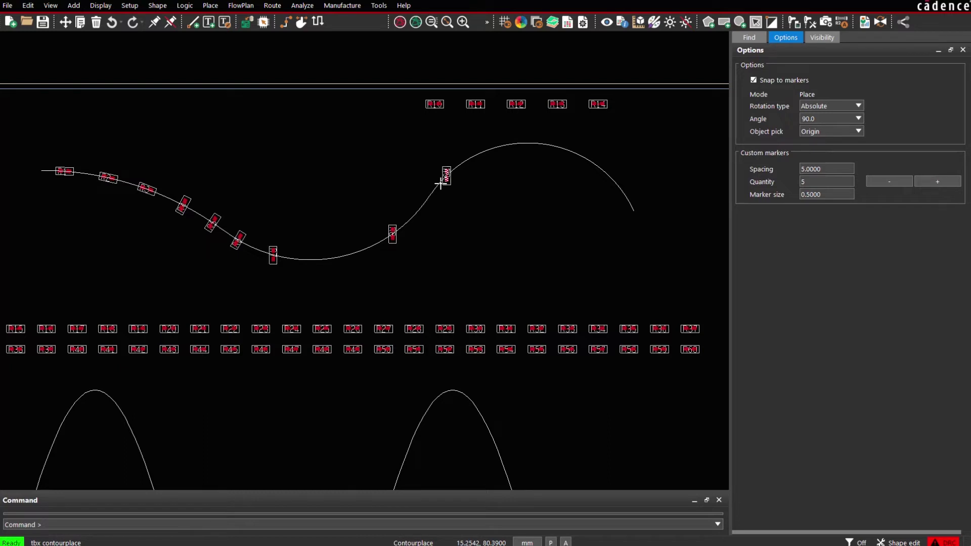
# Place R11 and R12 on the upper contour in Place & Spin mode with Lock path rotation, setting each one's orientation.
pyautogui.rightClick(467, 137)
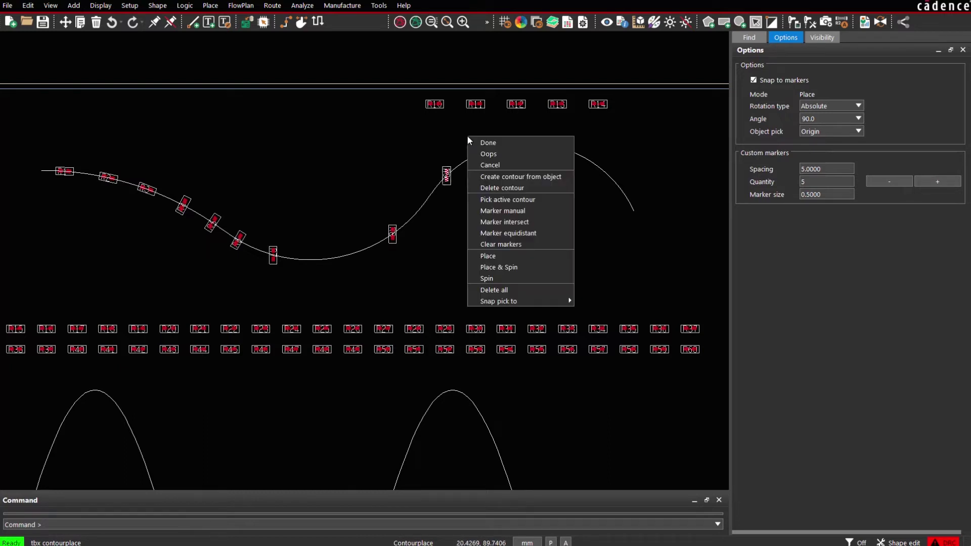
pyautogui.click(498, 267)
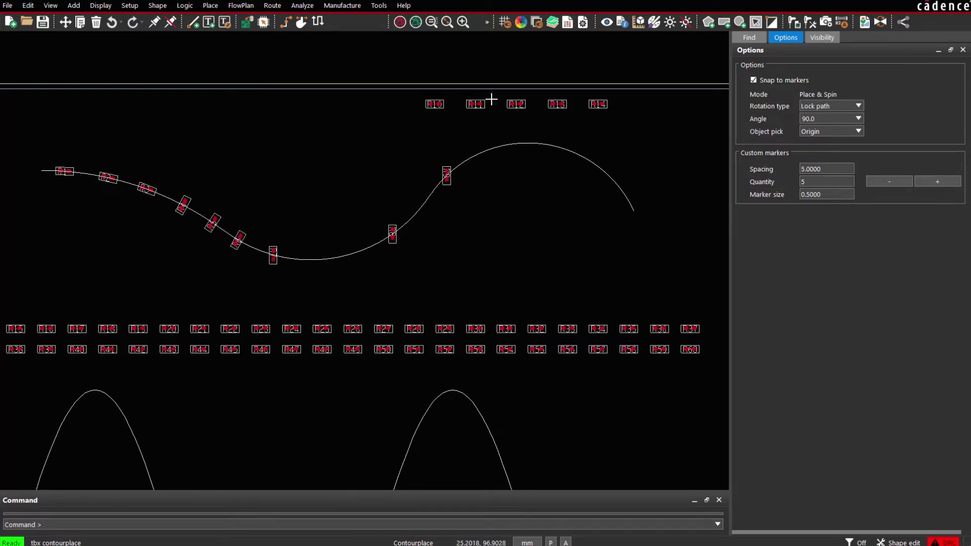
pyautogui.click(475, 104)
pyautogui.click(475, 225)
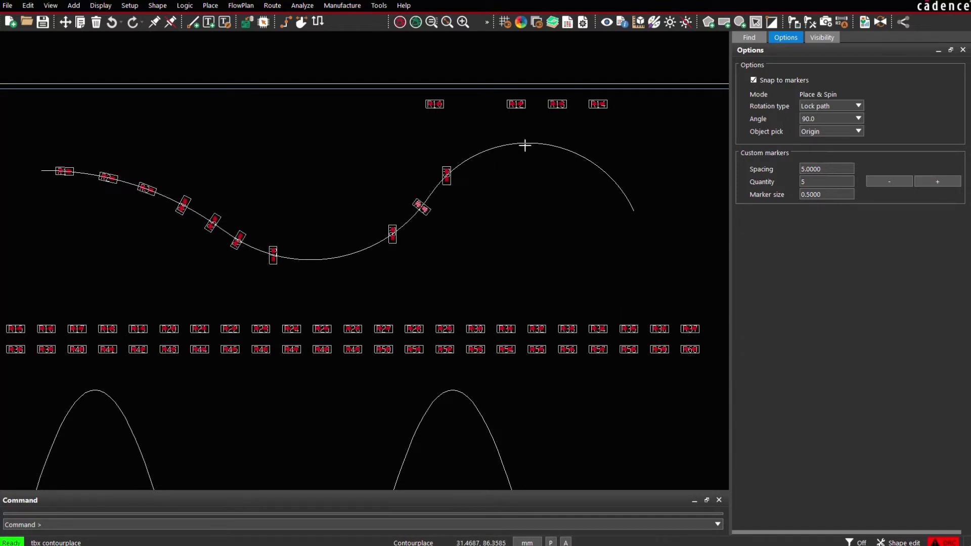
pyautogui.click(516, 104)
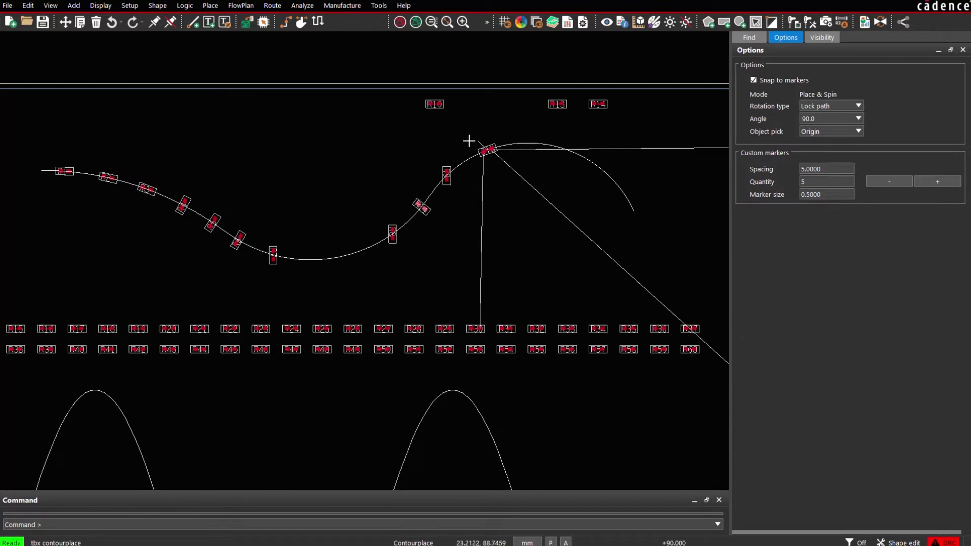
pyautogui.click(486, 194)
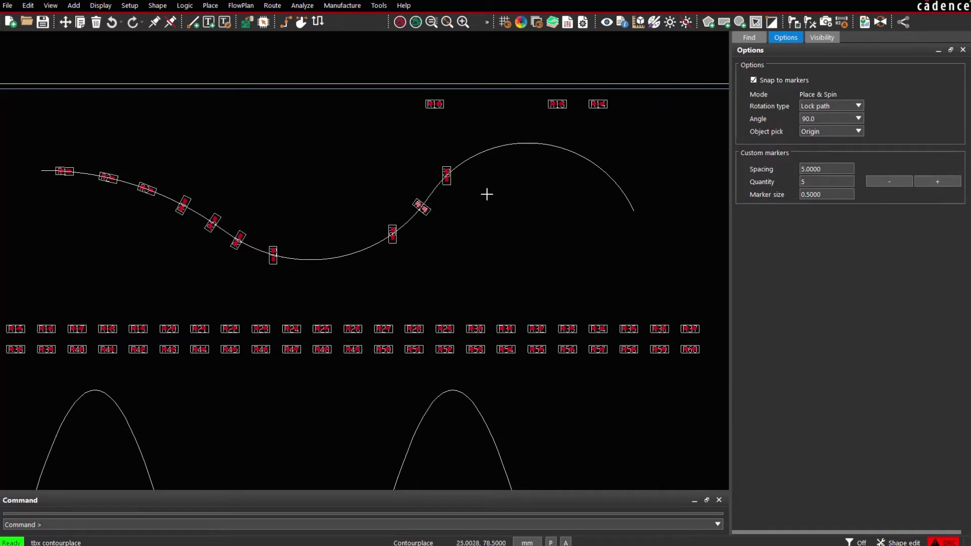
# Reposition R9 and R8 on the upper contour in Place & Spin mode, spinning each across the path.
pyautogui.click(448, 172)
pyautogui.click(446, 169)
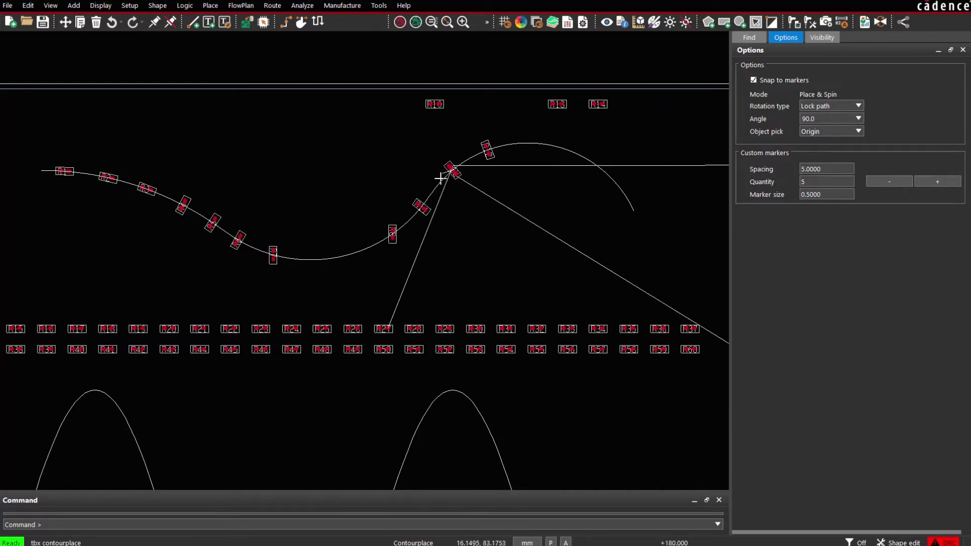
pyautogui.click(521, 177)
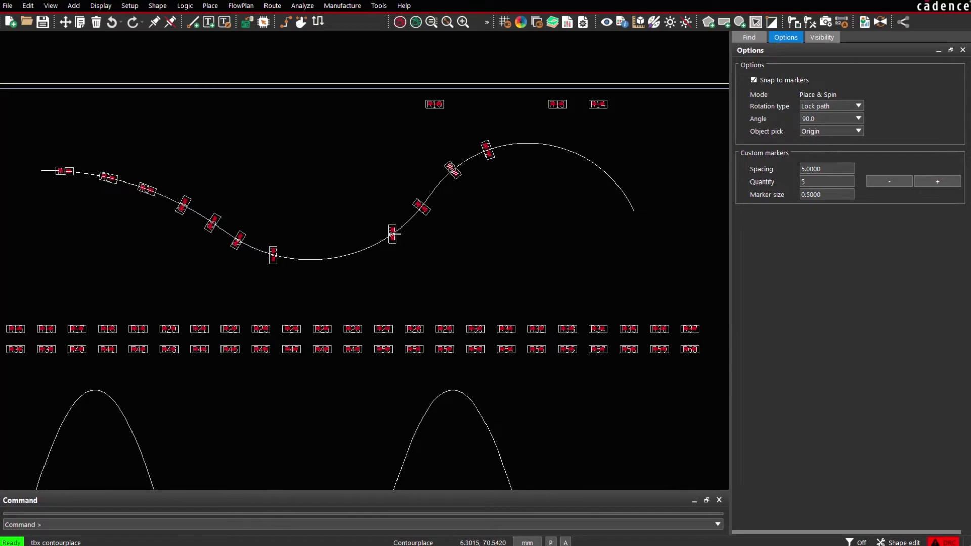
pyautogui.click(392, 233)
pyautogui.click(358, 251)
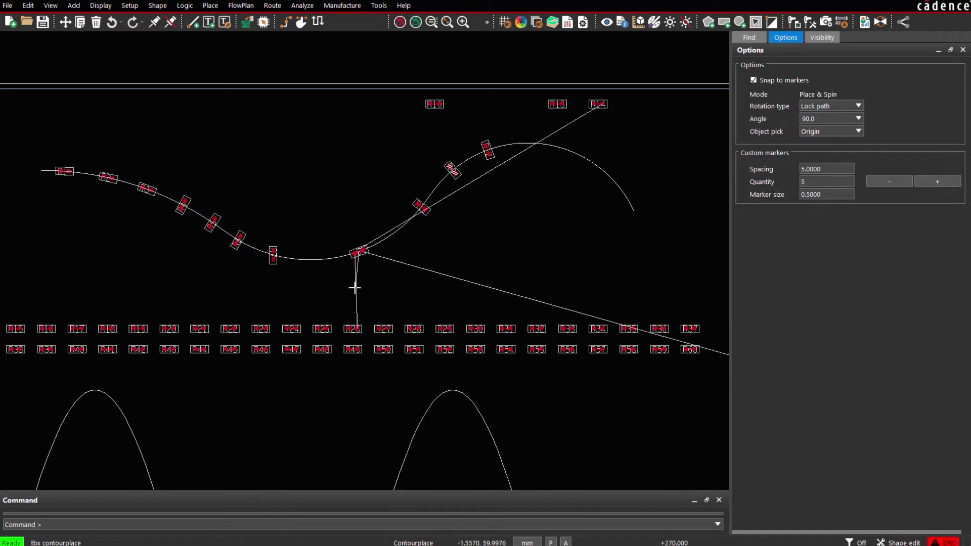
pyautogui.click(455, 263)
# Switch to view02 and pick the large sine-wave contour as the active contour.
pyautogui.click(822, 37)
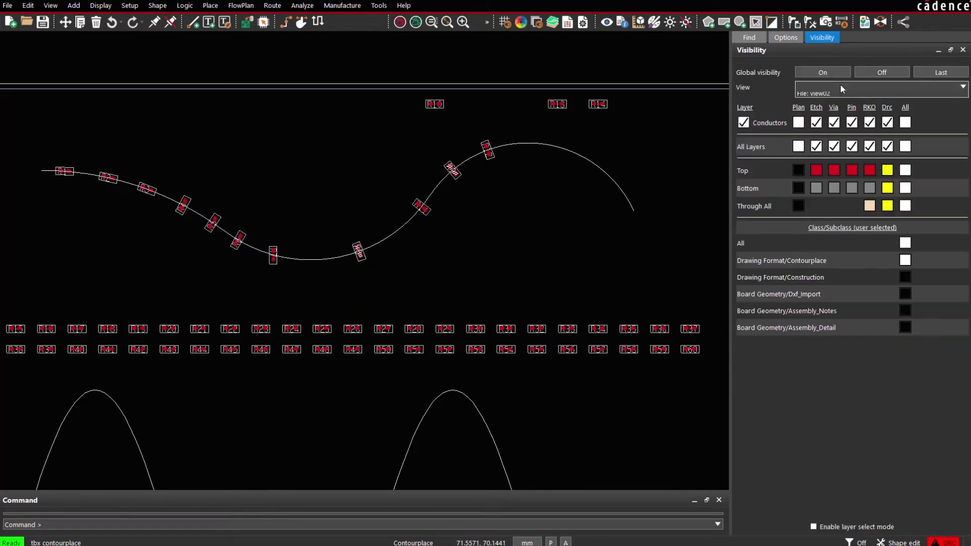
pyautogui.click(839, 86)
pyautogui.click(832, 131)
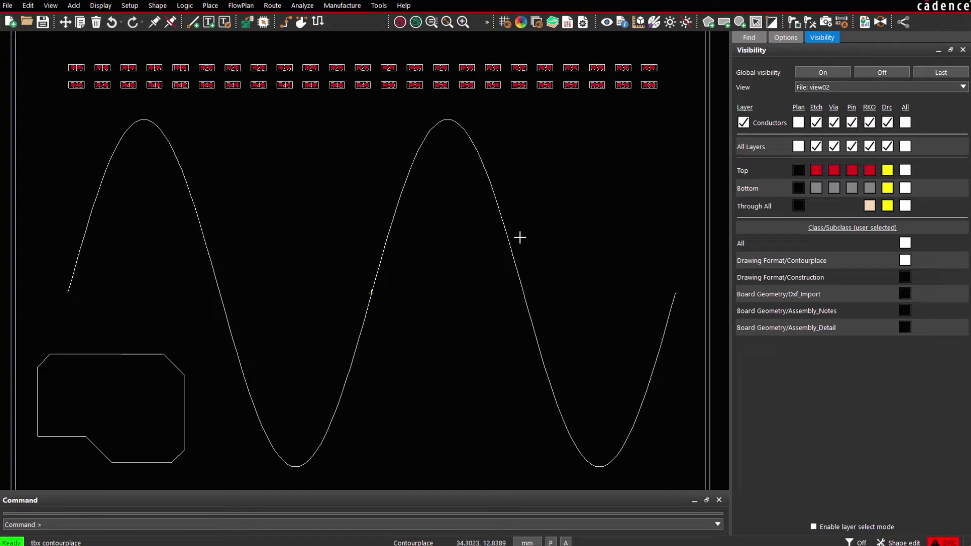
pyautogui.rightClick(544, 170)
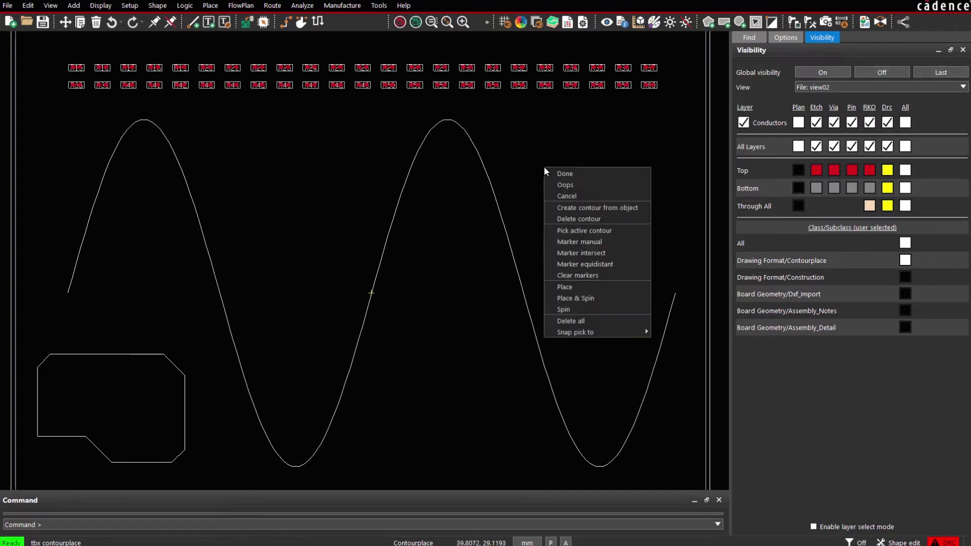
pyautogui.click(572, 230)
pyautogui.click(412, 183)
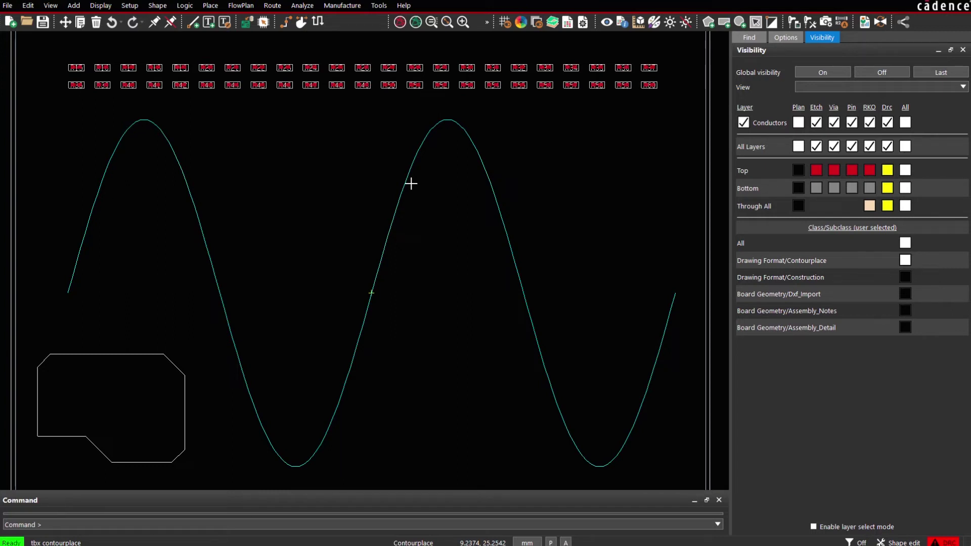
# Set the custom marker size to 1 mm for the sine-wave contour.
pyautogui.click(778, 35)
pyautogui.doubleClick(828, 191)
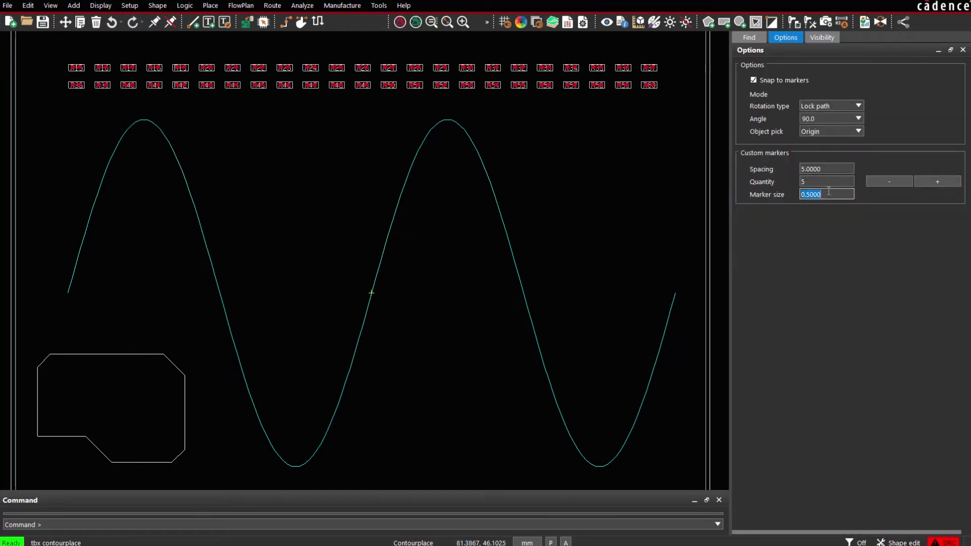
pyautogui.write('1')
pyautogui.press('Return')
# Add four manual markers at freely chosen points along the left and centre slopes of the sine-wave contour.
pyautogui.rightClick(345, 193)
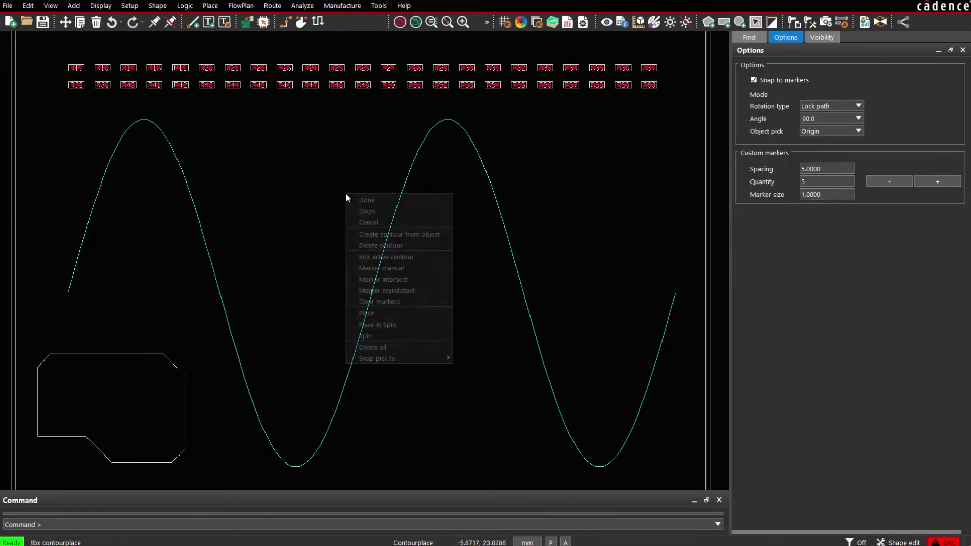
pyautogui.click(381, 269)
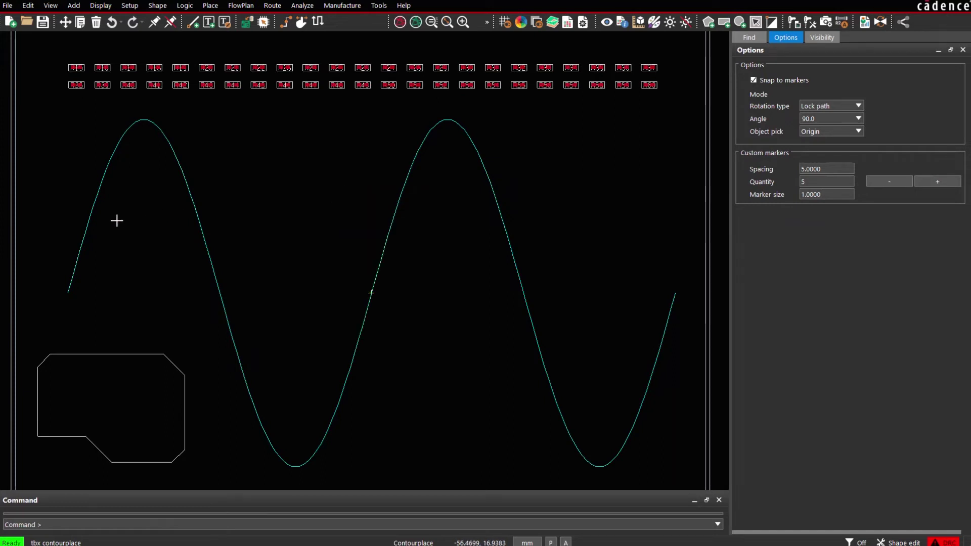
pyautogui.click(192, 198)
pyautogui.click(231, 335)
pyautogui.click(402, 191)
# Show the Drawing Format/Construction subclass and add intersect markers where its horizontal lines cross the sine-wave contour.
pyautogui.click(825, 39)
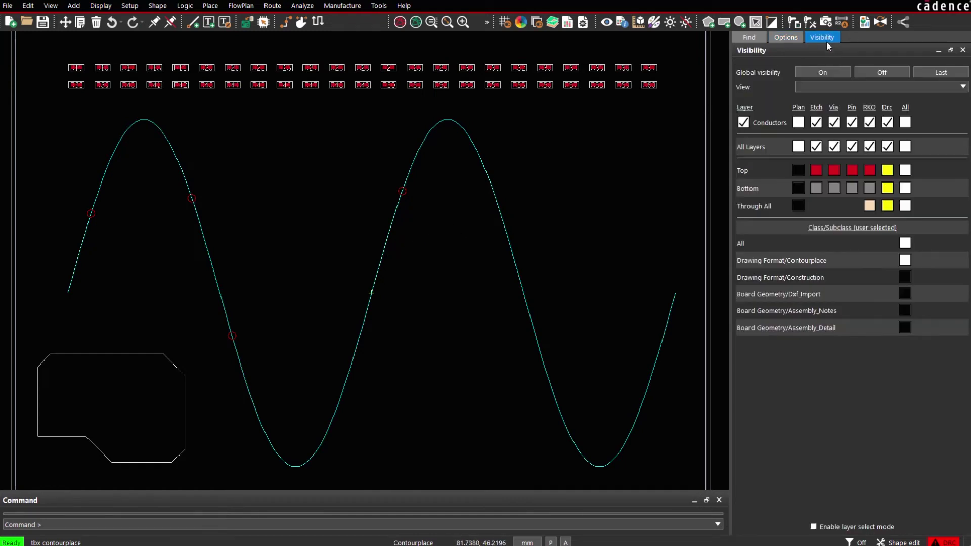
pyautogui.click(906, 277)
pyautogui.rightClick(559, 147)
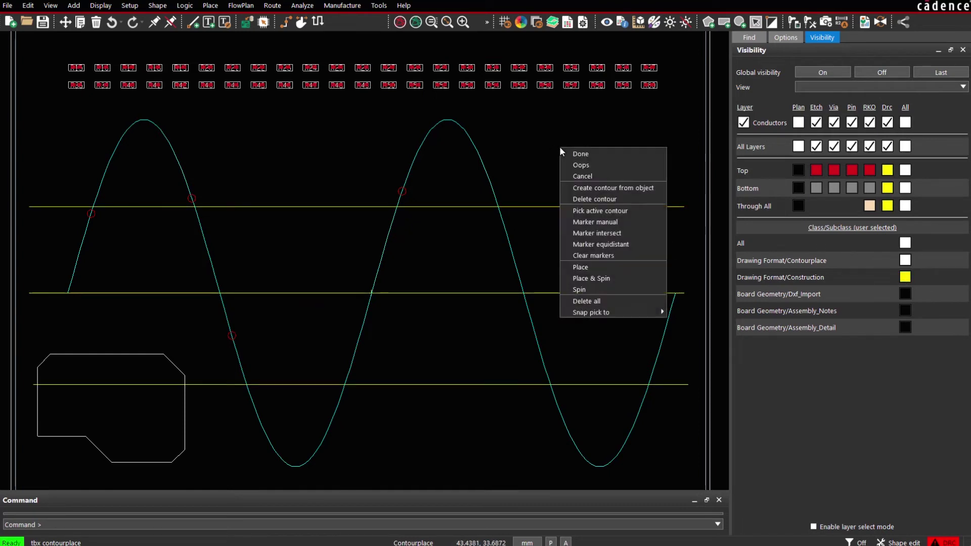
pyautogui.click(603, 231)
pyautogui.moveTo(567, 164); pyautogui.dragTo(612, 405)
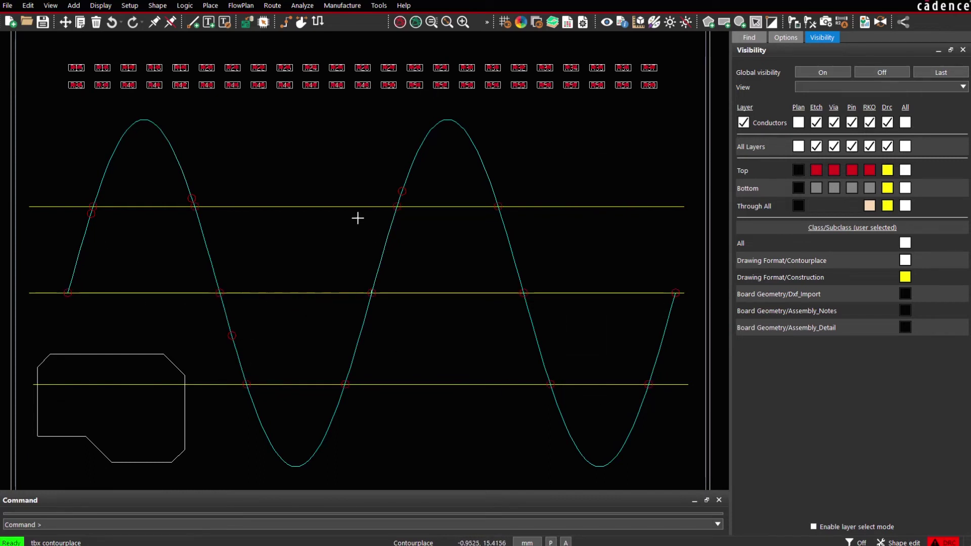
# Clear all markers from the sine-wave contour and hide the Drawing Format/Construction subclass.
pyautogui.rightClick(322, 138)
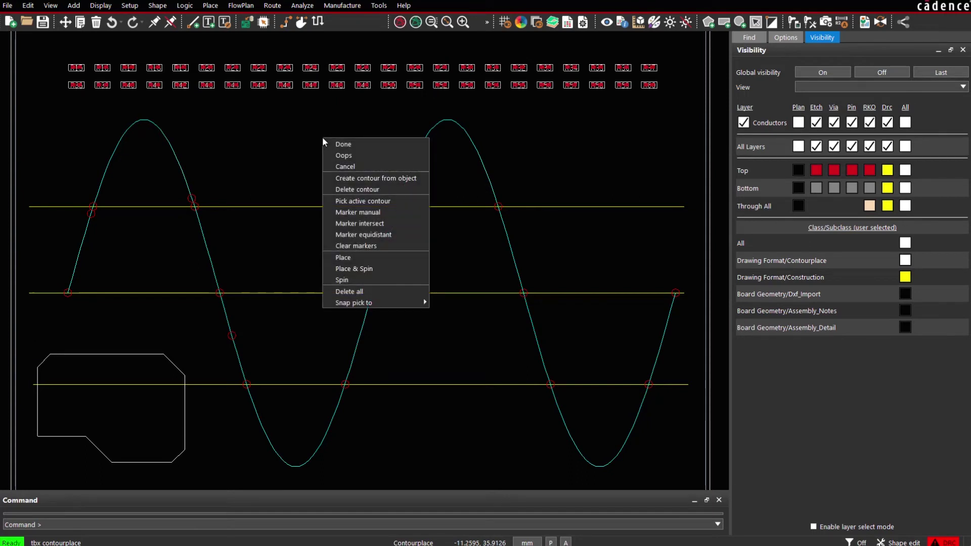
pyautogui.click(352, 245)
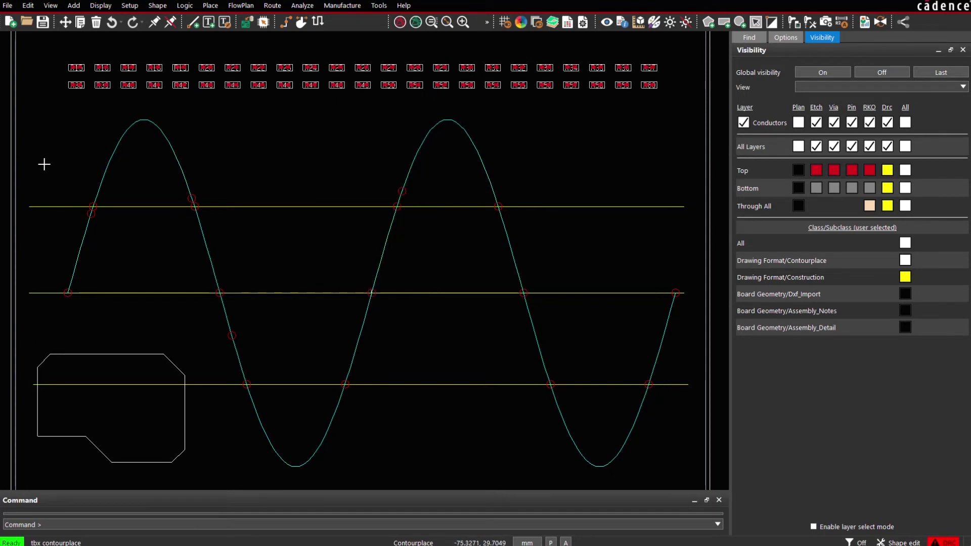
pyautogui.moveTo(45, 165); pyautogui.dragTo(695, 441)
pyautogui.click(905, 277)
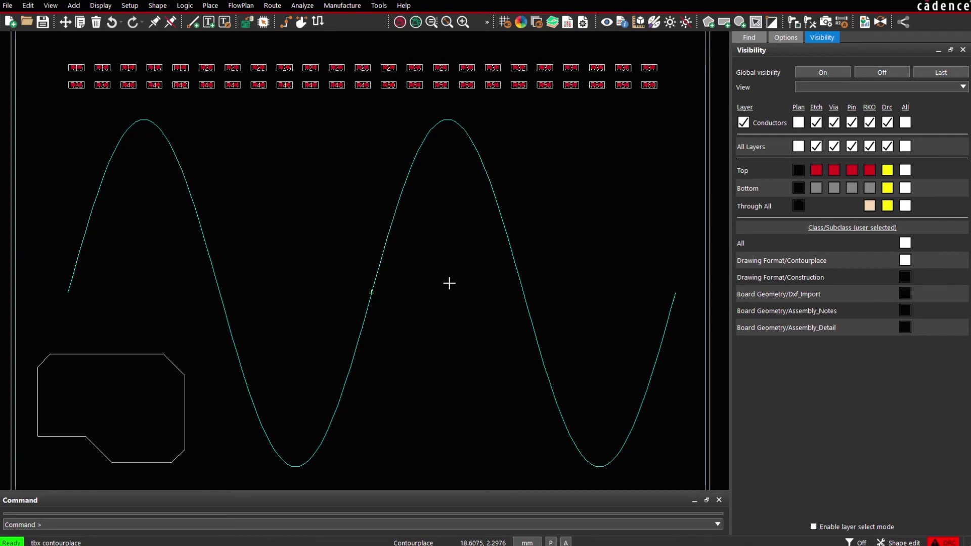
# Start equidistant markers on the sine-wave contour, centred on the origin cross at its midpoint.
pyautogui.rightClick(425, 290)
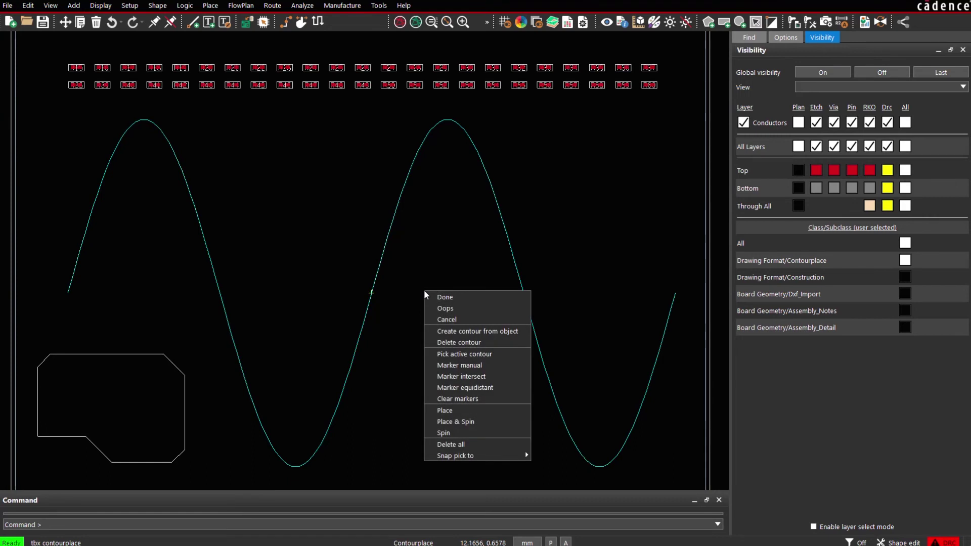
pyautogui.click(469, 388)
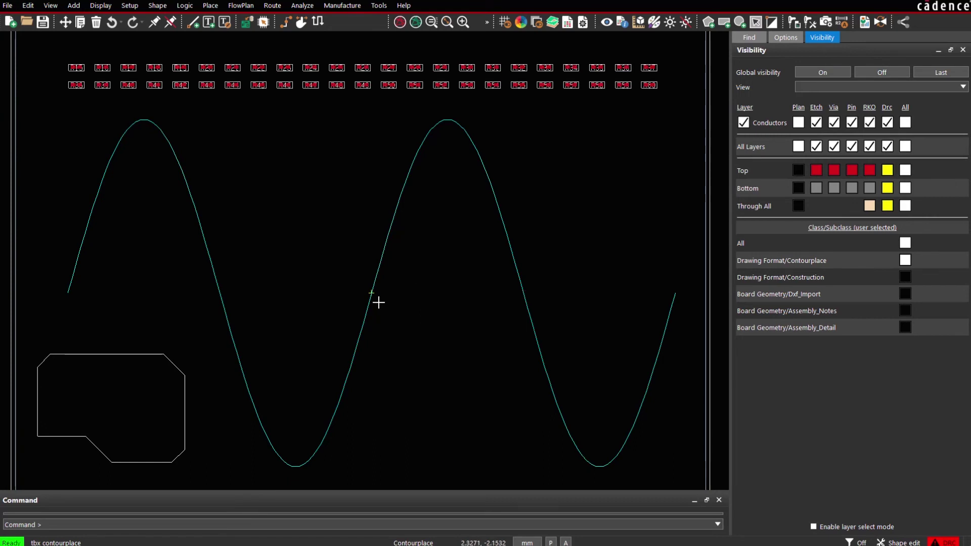
pyautogui.scroll(5, 369, 290)
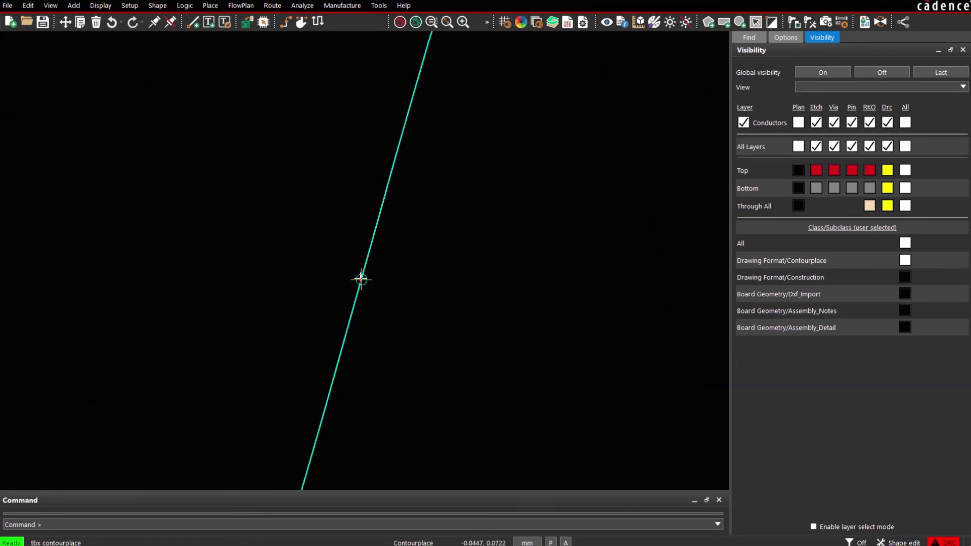
pyautogui.click(361, 280)
# Set the equidistant markers' spacing to 7 mm and their quantity to 10.
pyautogui.click(785, 36)
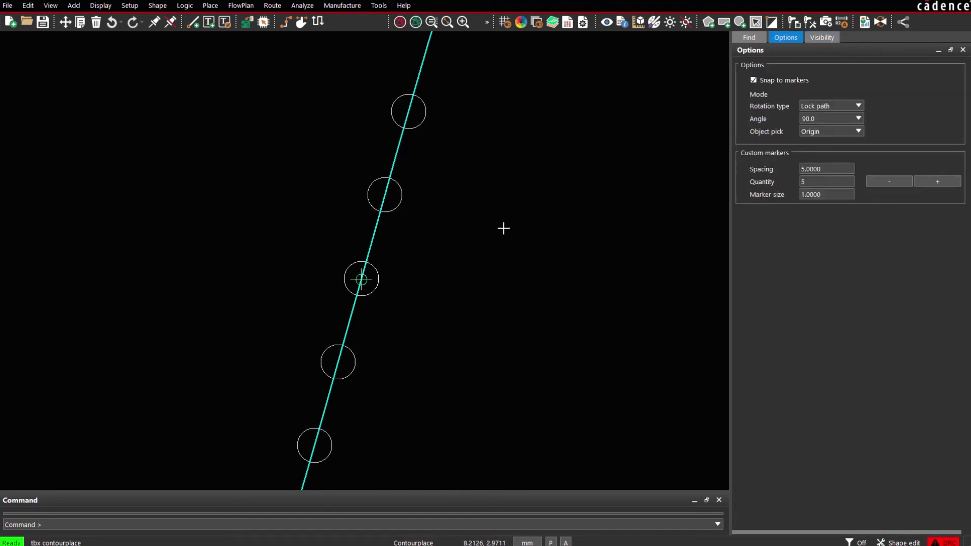
pyautogui.scroll(-2, 504, 230)
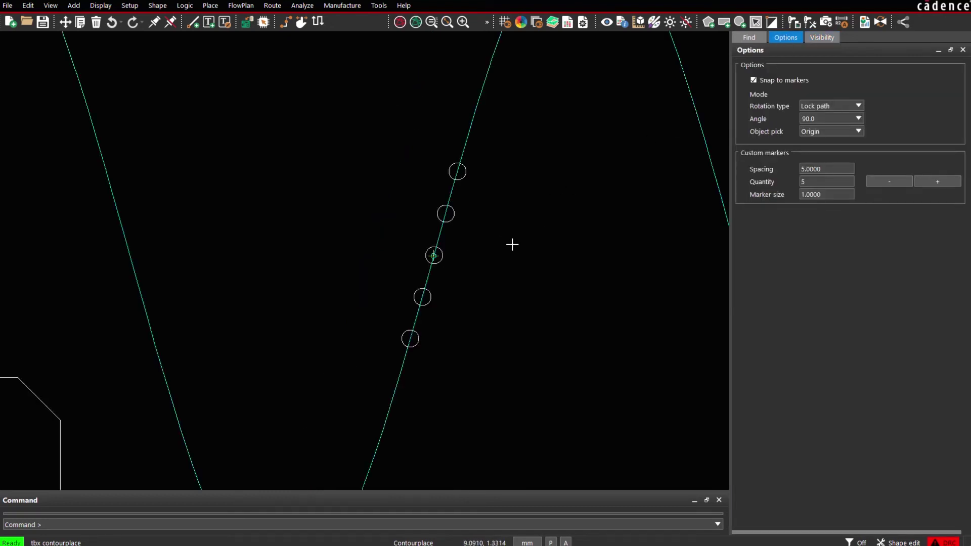
pyautogui.scroll(-2, 512, 248)
pyautogui.doubleClick(821, 168)
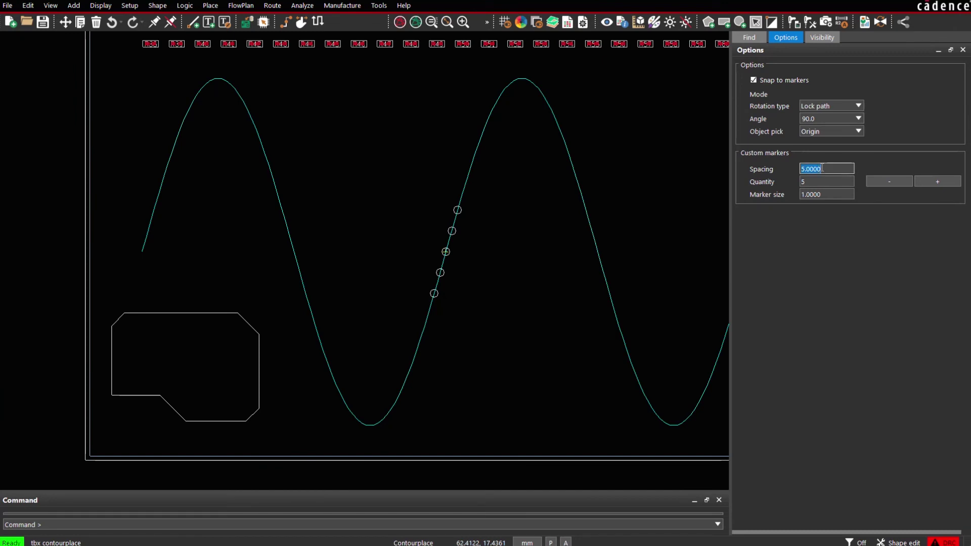
pyautogui.write('7')
pyautogui.press('Tab')
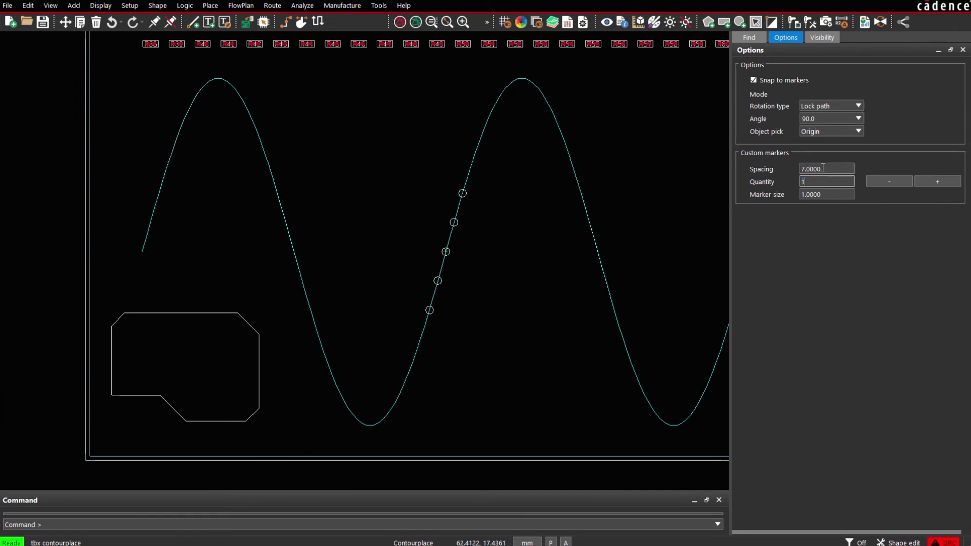
pyautogui.press('Tab')
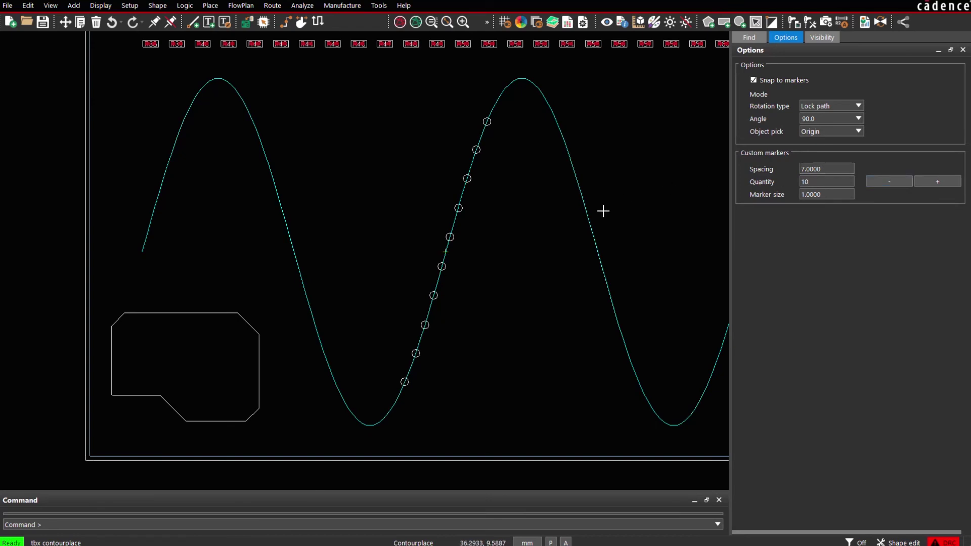
# Increase the equidistant marker quantity to 58 to fill the whole sine-wave contour, and commit the markers.
pyautogui.scroll(-2, 603, 210)
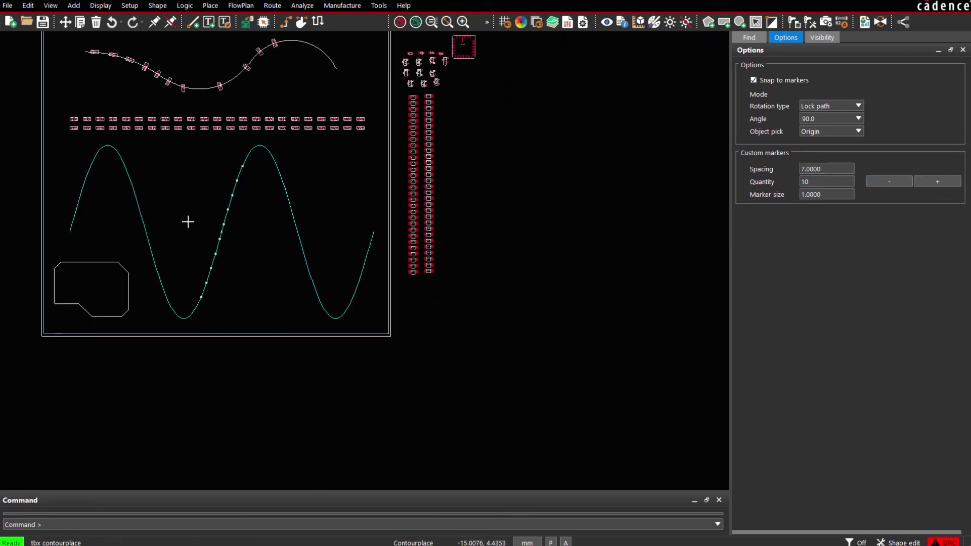
pyautogui.scroll(2, 190, 222)
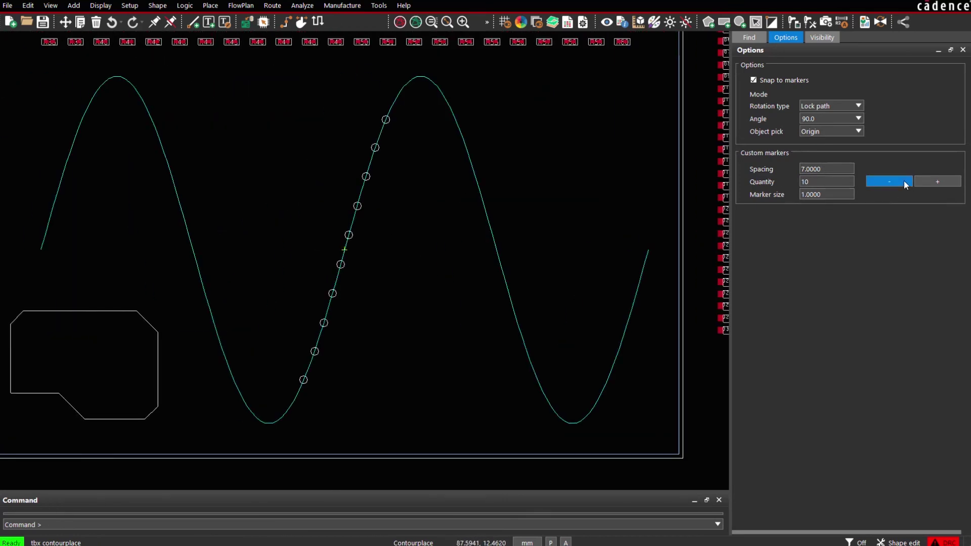
pyautogui.click(938, 181)
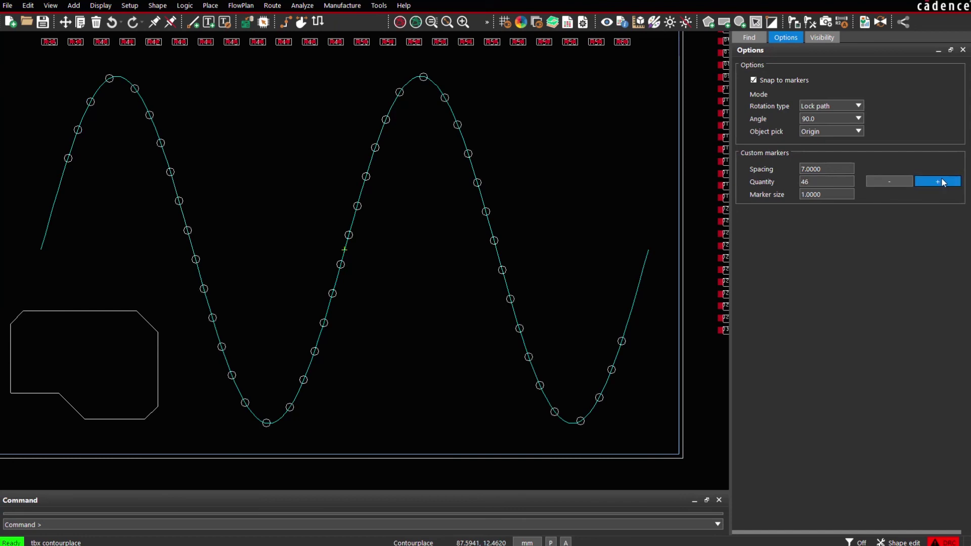
pyautogui.click(444, 220)
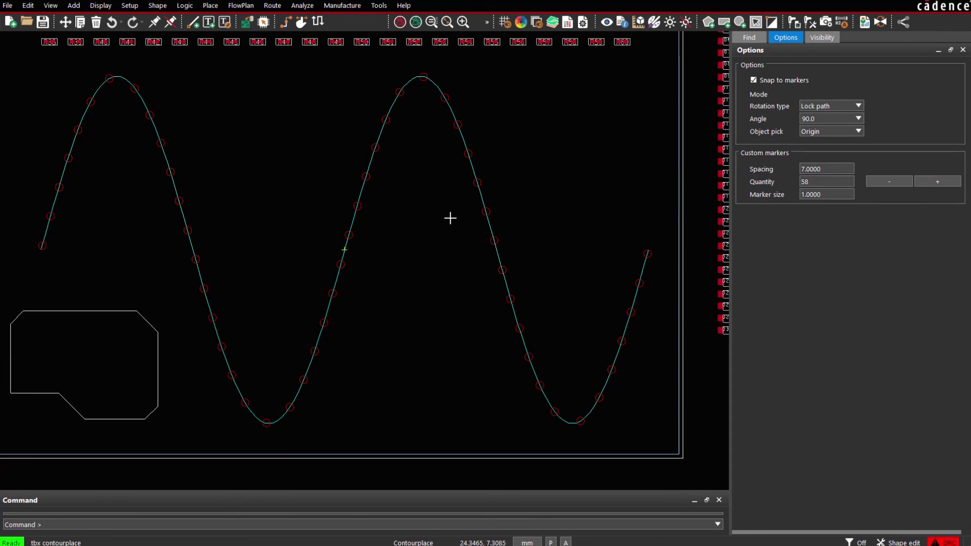
# In Place mode with Lock long side rotation, place R48 and R49 on the markers just below and above the contour's midpoint.
pyautogui.rightClick(519, 114)
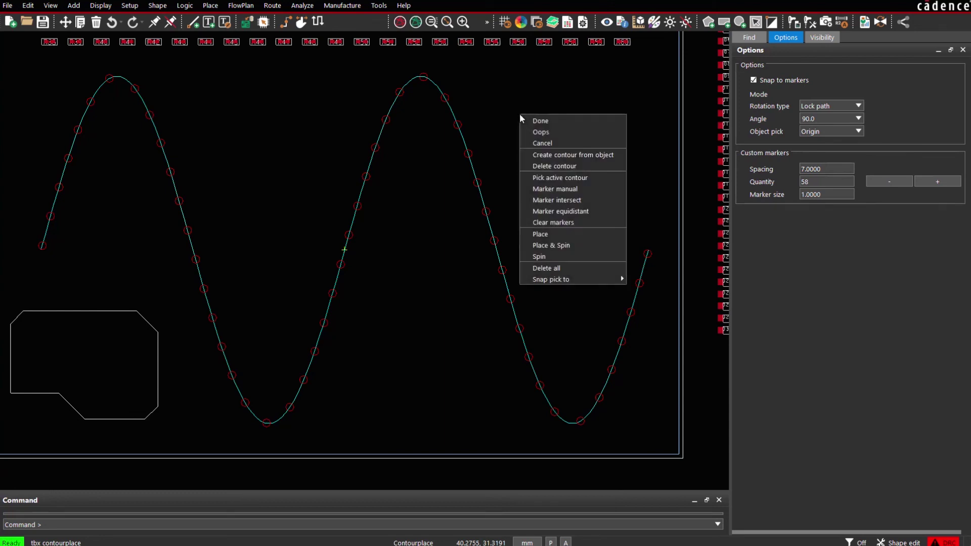
pyautogui.click(562, 238)
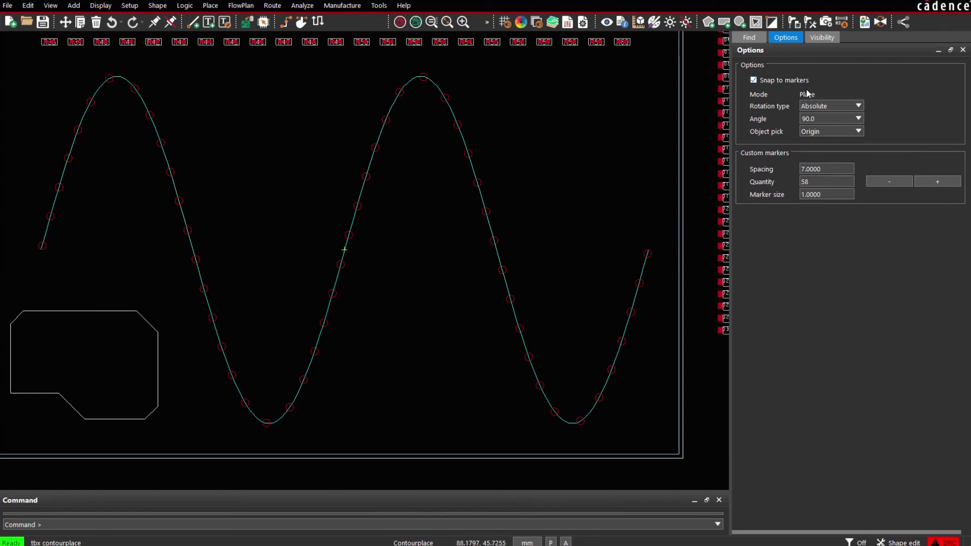
pyautogui.click(830, 105)
pyautogui.click(824, 114)
pyautogui.moveTo(264, 103); pyautogui.dragTo(263, 96, button='middle')
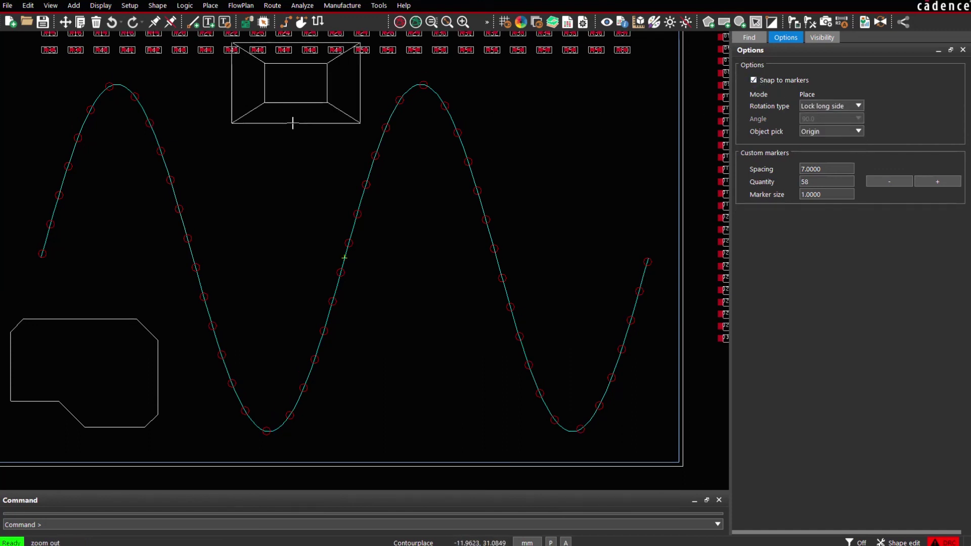
pyautogui.press('Escape')
pyautogui.click(312, 49)
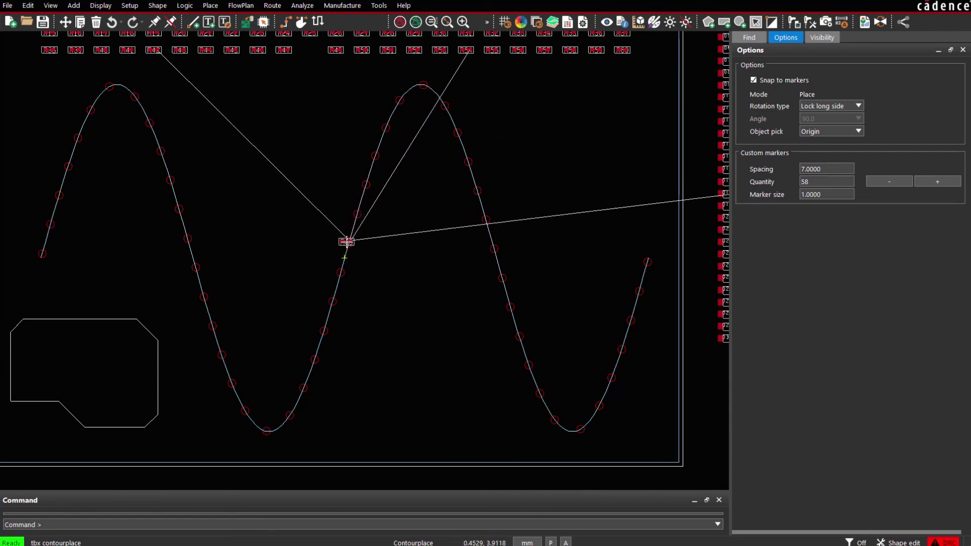
pyautogui.click(340, 271)
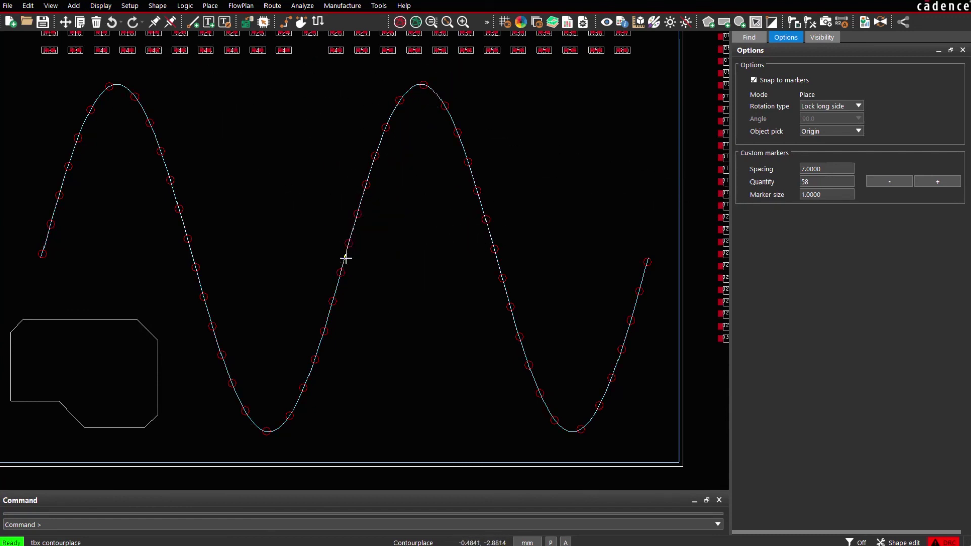
pyautogui.click(335, 49)
pyautogui.click(350, 242)
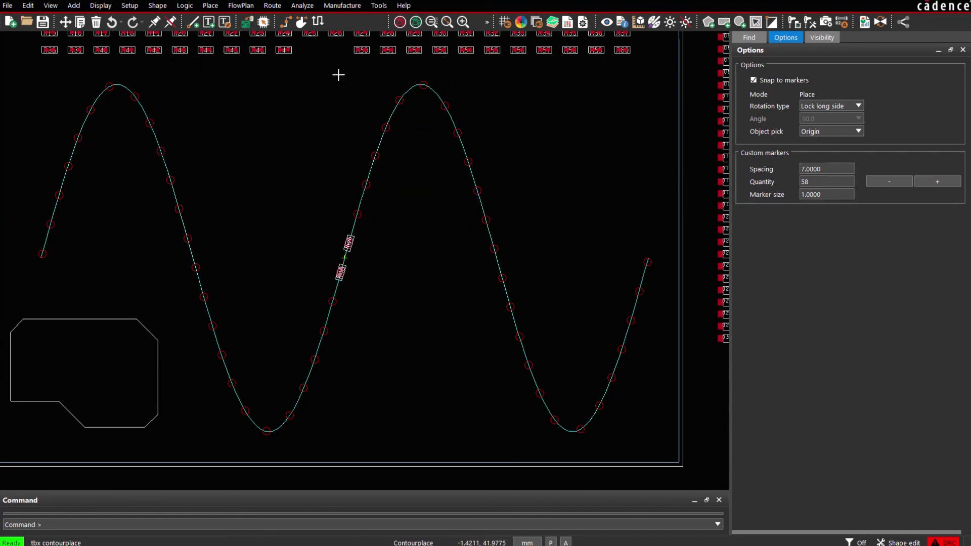
# Place R50, R51 and R52 on the next three markers up the contour's central slope, keeping Lock long side rotation.
pyautogui.click(362, 50)
pyautogui.click(360, 209)
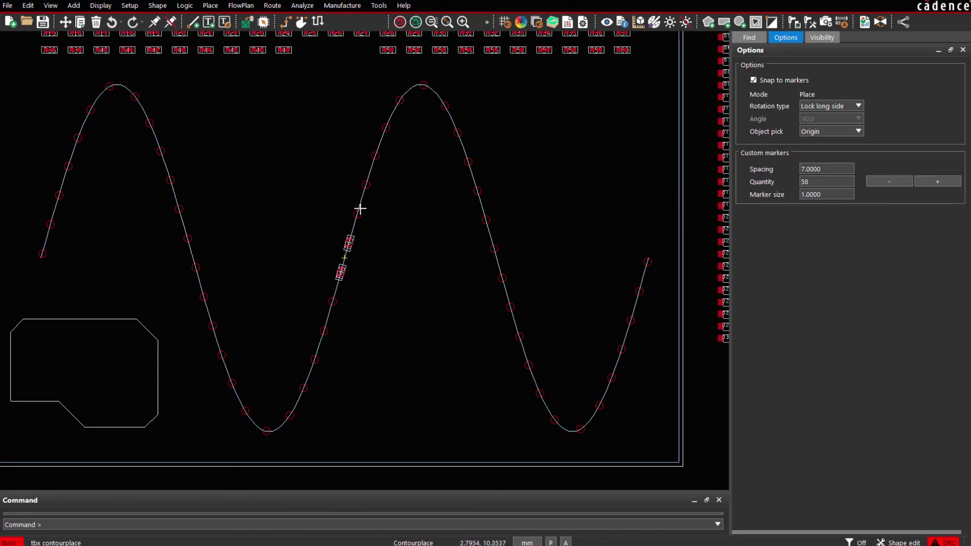
pyautogui.click(388, 49)
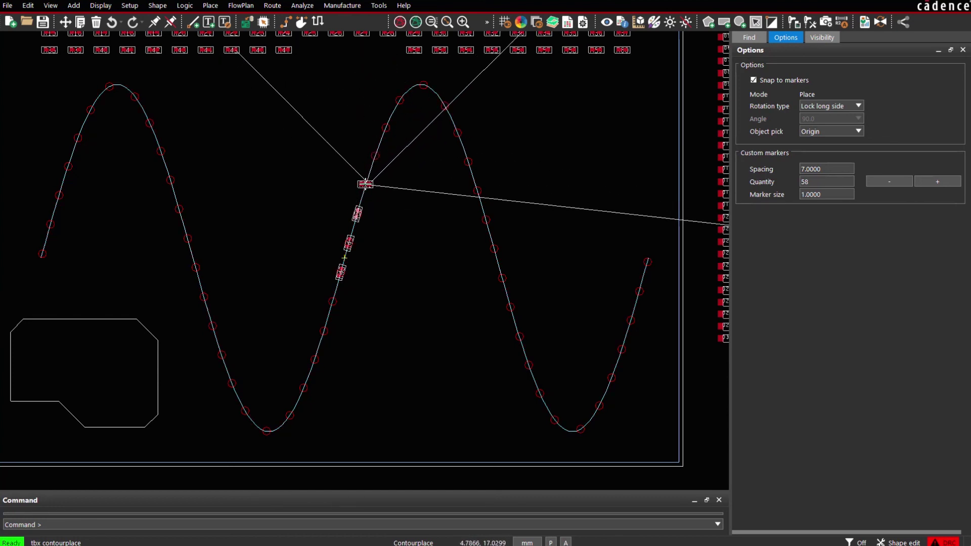
pyautogui.click(365, 184)
pyautogui.click(413, 50)
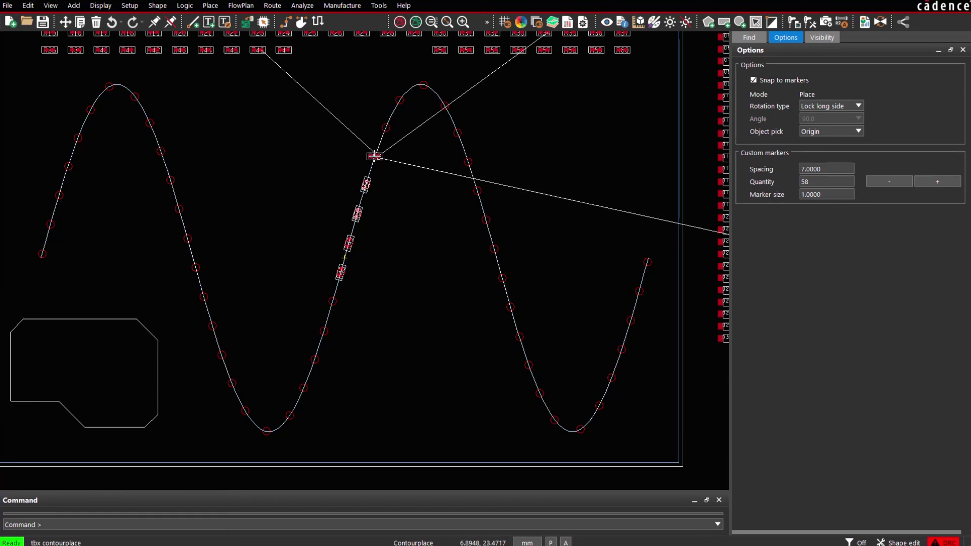
pyautogui.click(375, 156)
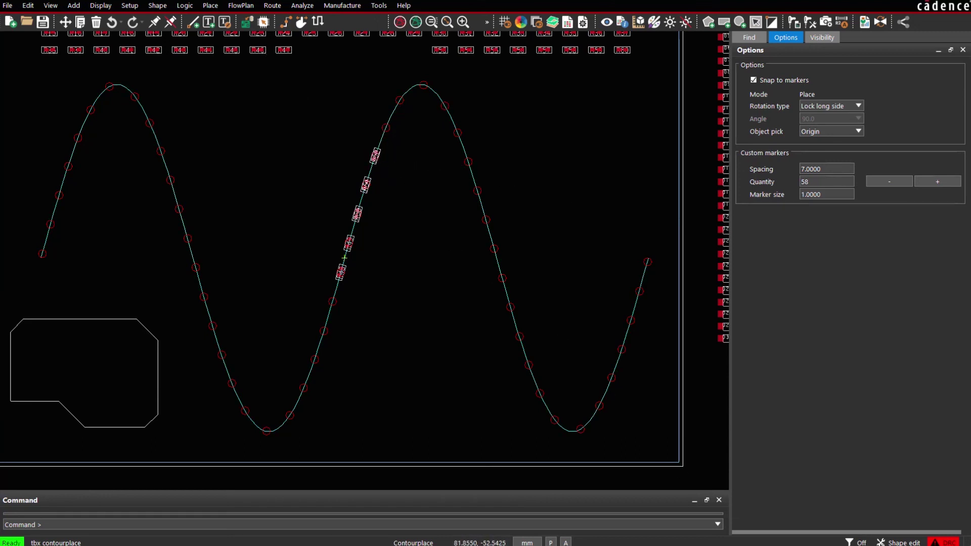